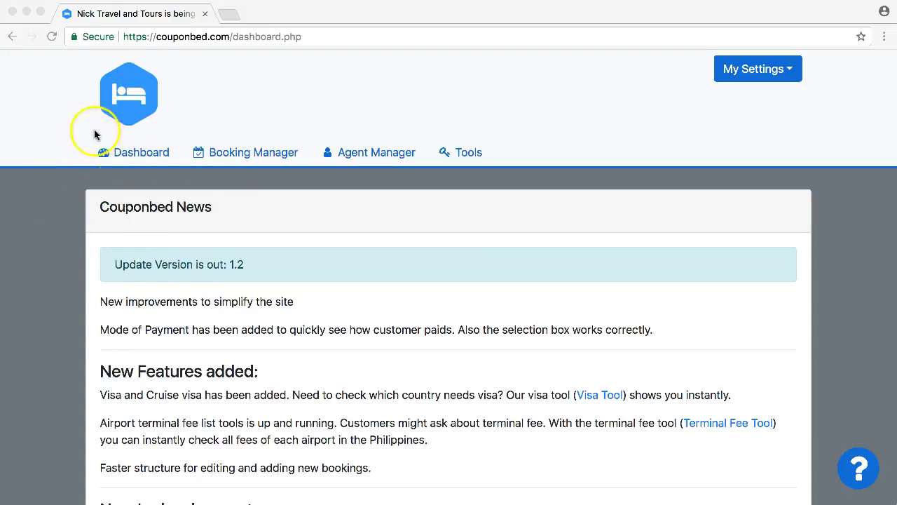
# Go to the Booking Manager page listing bookings by travel date and status
pyautogui.click(232, 153)
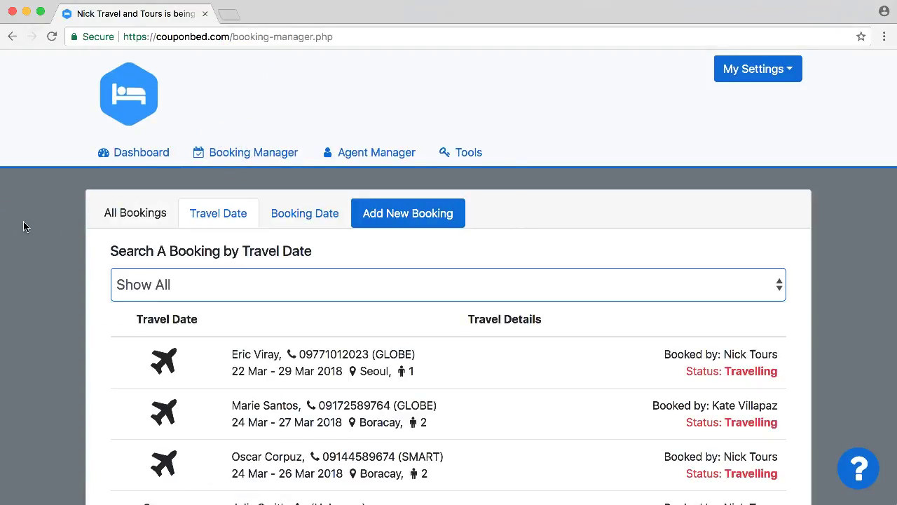
pyautogui.scroll(-5, 24, 306)
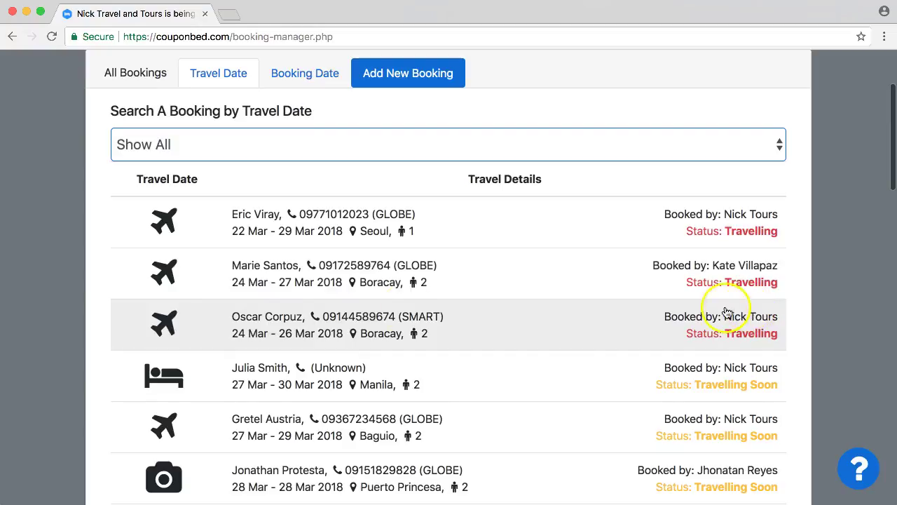
pyautogui.scroll(-1, 70, 344)
pyautogui.scroll(-2, 71, 344)
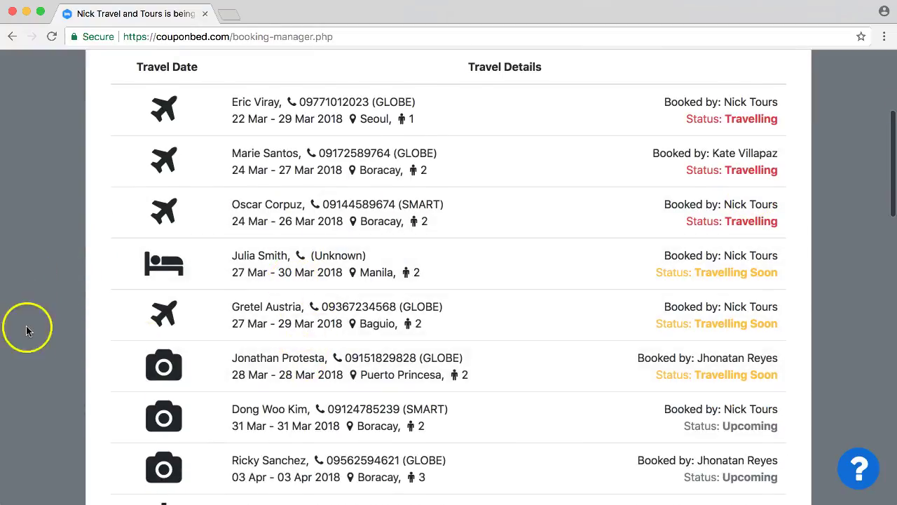
pyautogui.scroll(1, 35, 336)
pyautogui.scroll(1, 35, 336)
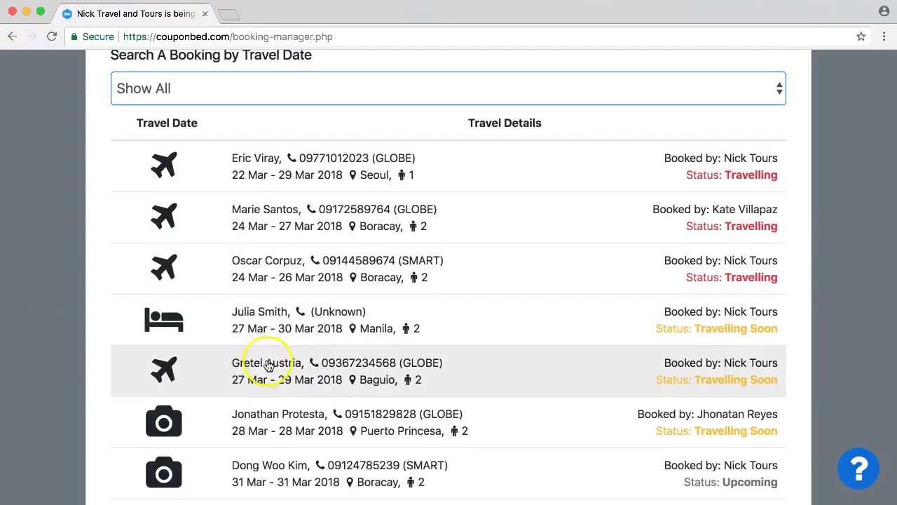
pyautogui.scroll(2, 4, 333)
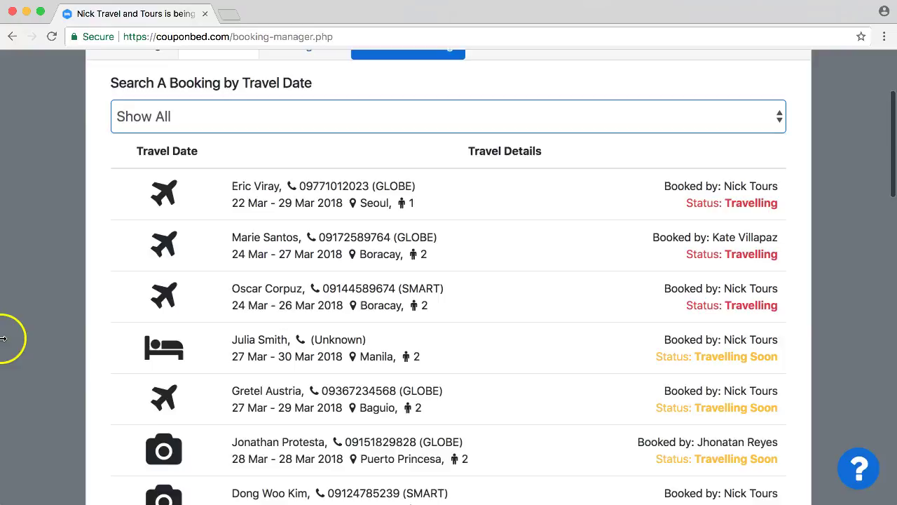
pyautogui.scroll(2, 4, 338)
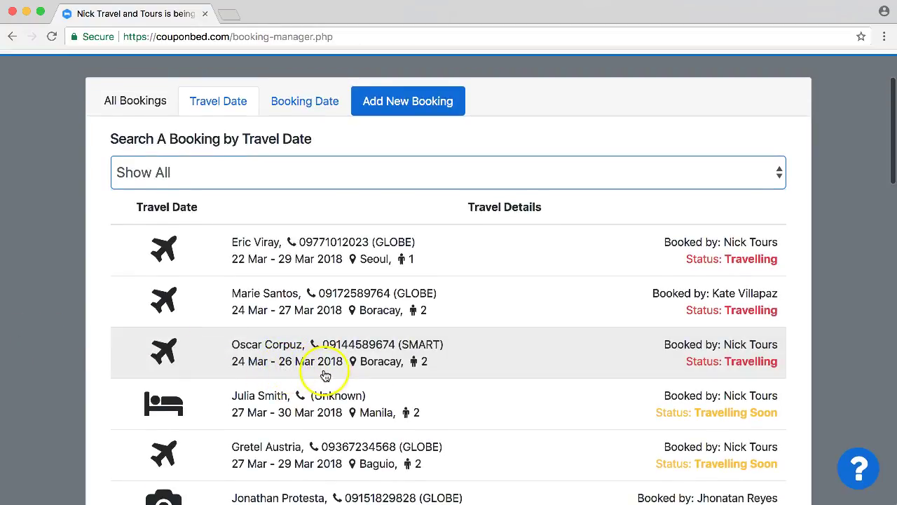
pyautogui.scroll(2, 64, 319)
pyautogui.scroll(3, 63, 319)
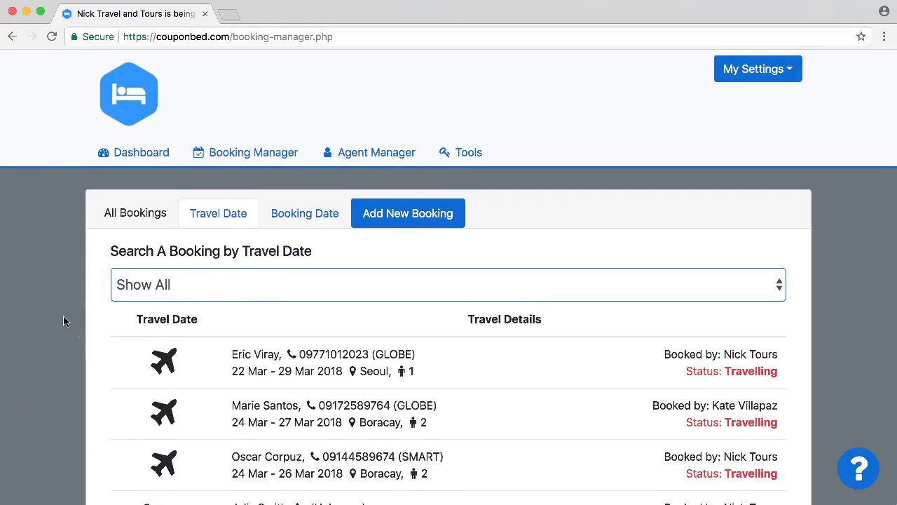
pyautogui.click(407, 220)
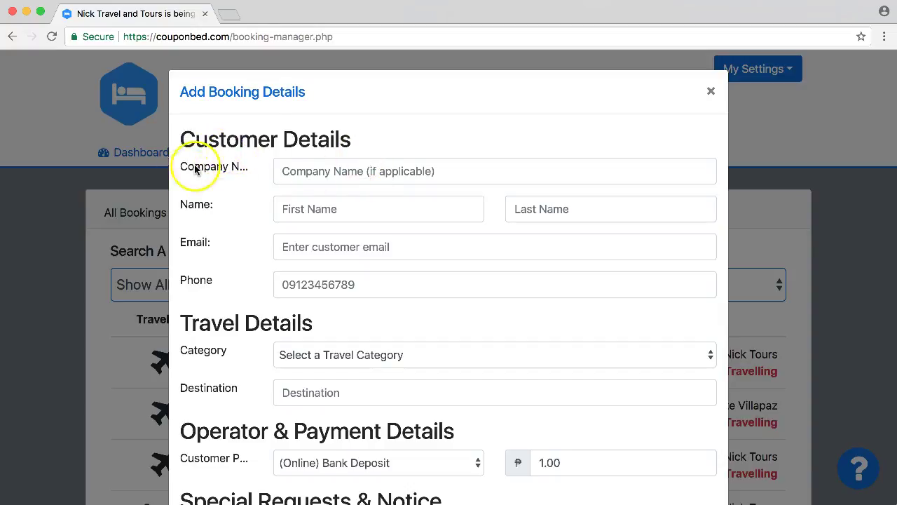
pyautogui.click(330, 166)
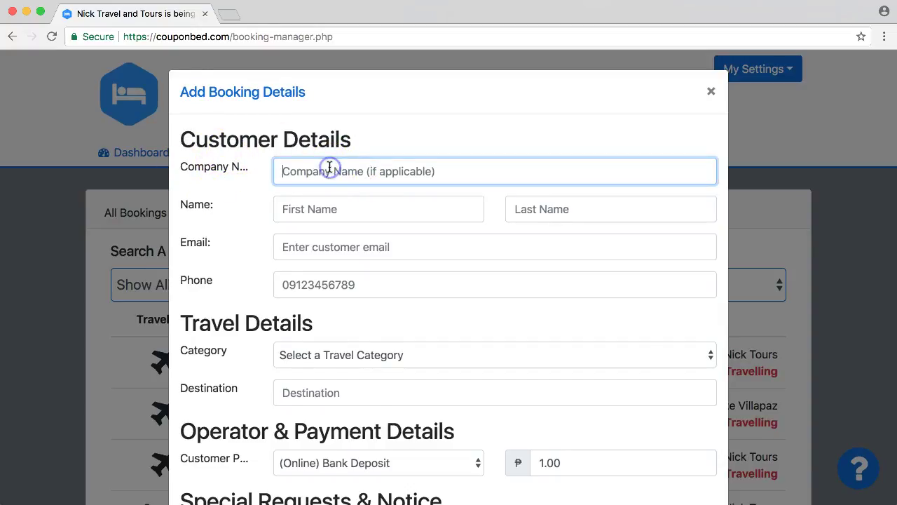
pyautogui.click(323, 203)
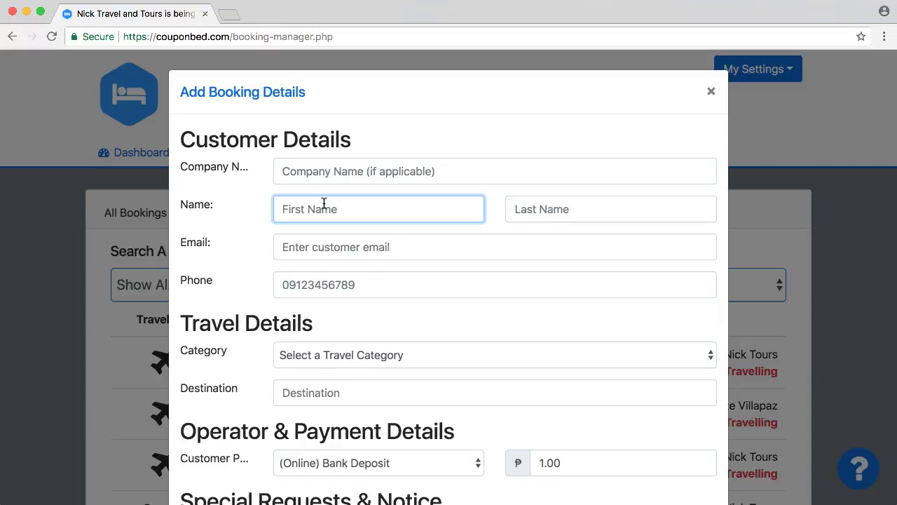
pyautogui.press('Tab')
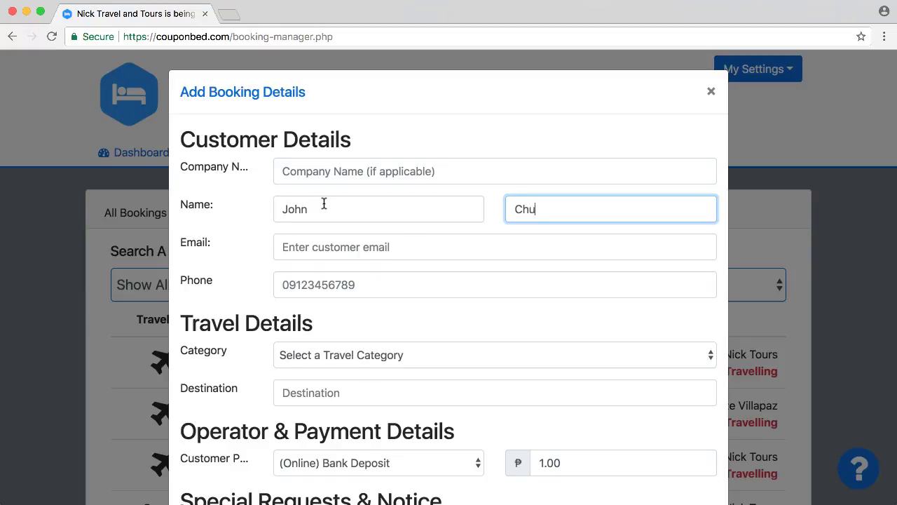
pyautogui.click(342, 246)
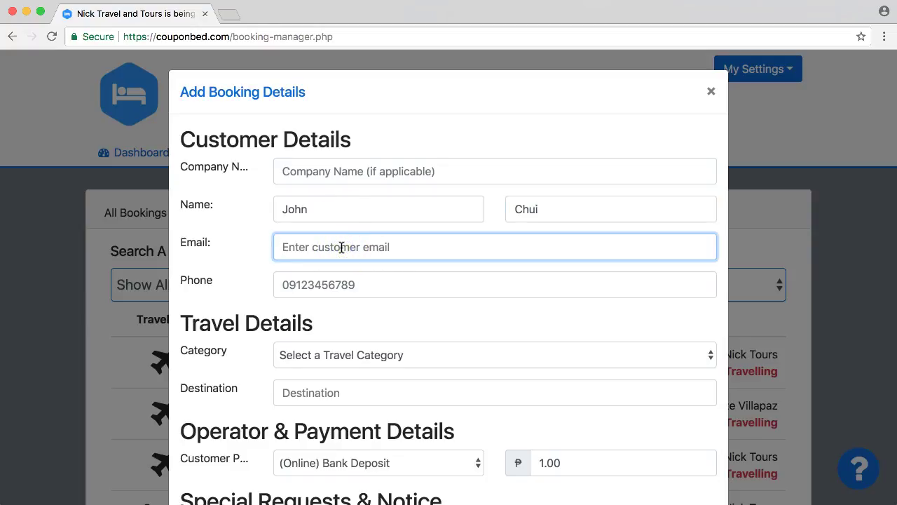
pyautogui.write('h')
pyautogui.press('BackSpace')
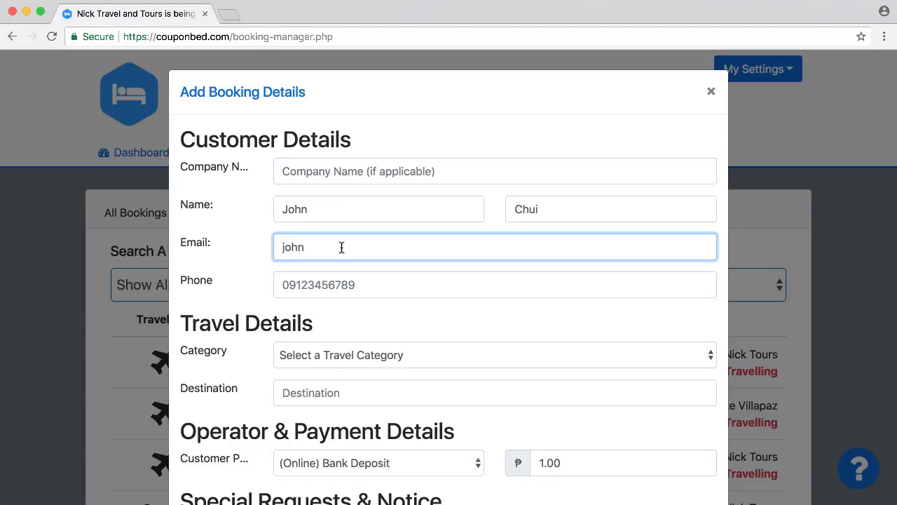
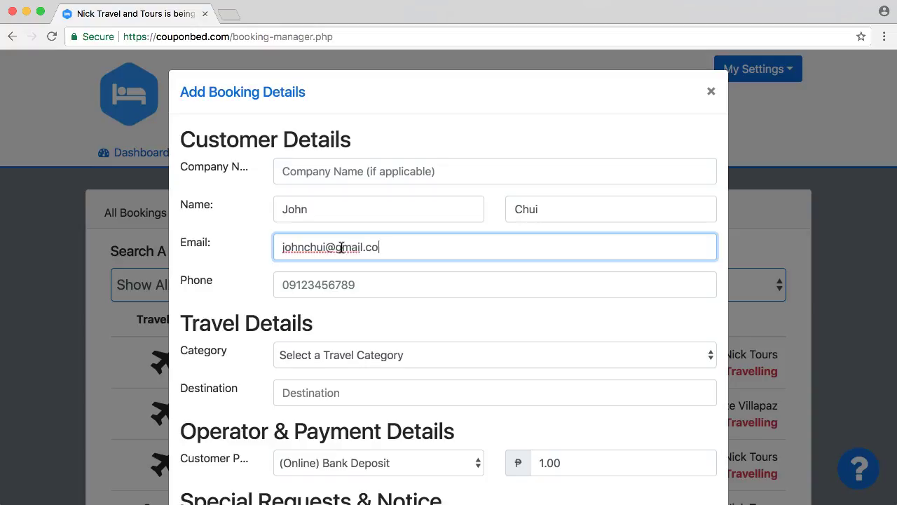
pyautogui.click(310, 290)
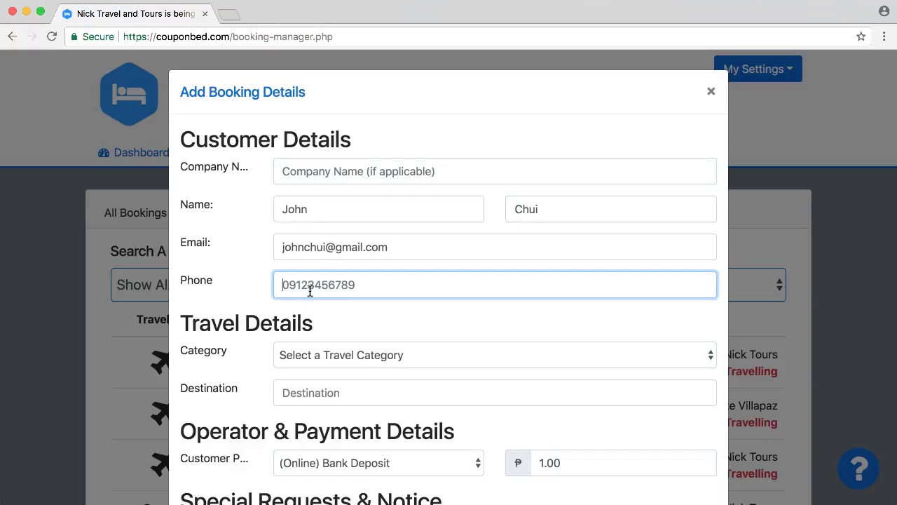
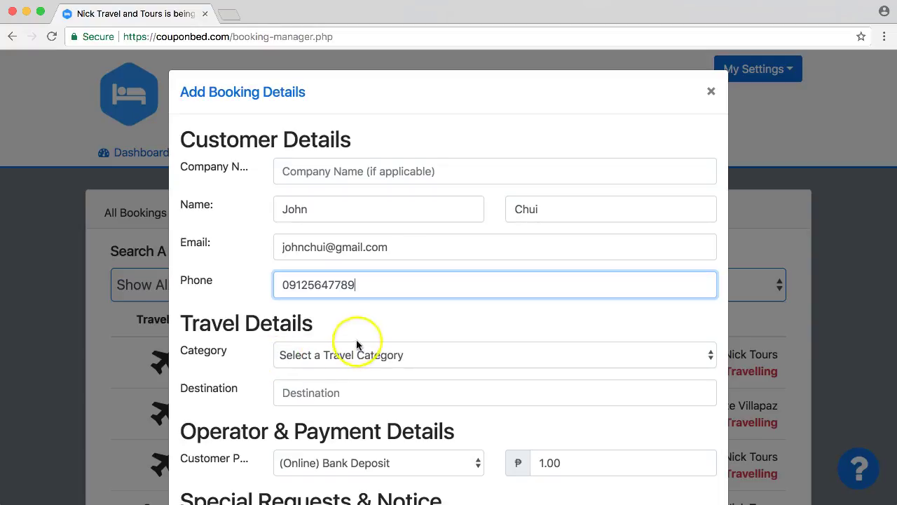
# Set the category to Airfare & Land Arrangement with destination Hong Kong
pyautogui.click(357, 334)
pyautogui.scroll(-1, 360, 343)
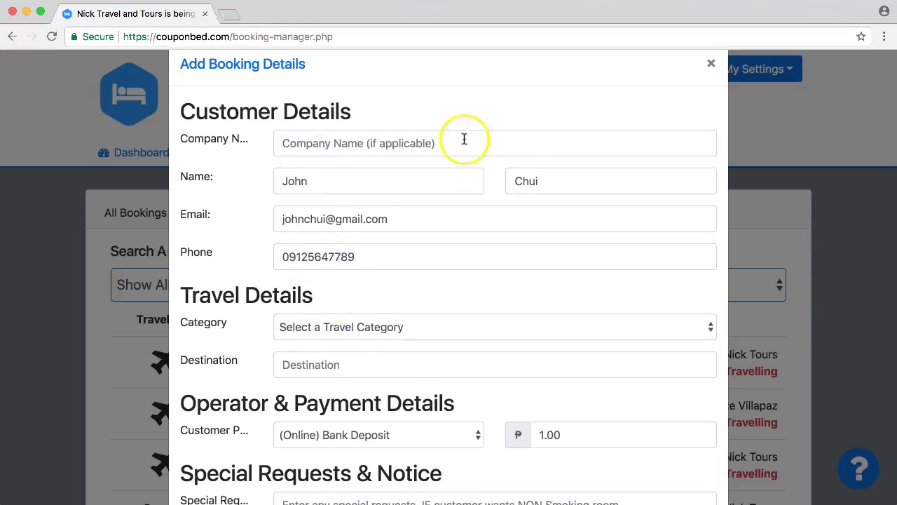
pyautogui.scroll(-1, 401, 284)
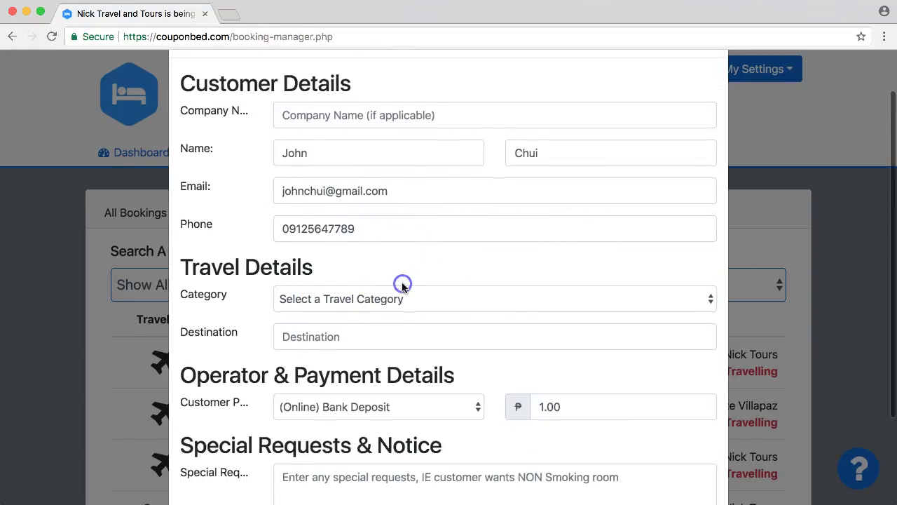
pyautogui.scroll(-2, 402, 285)
pyautogui.scroll(-1, 402, 285)
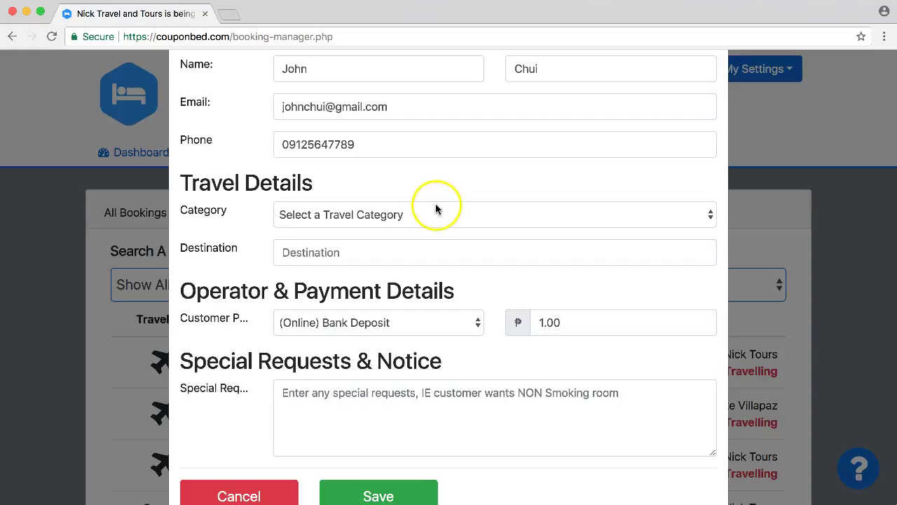
pyautogui.click(361, 214)
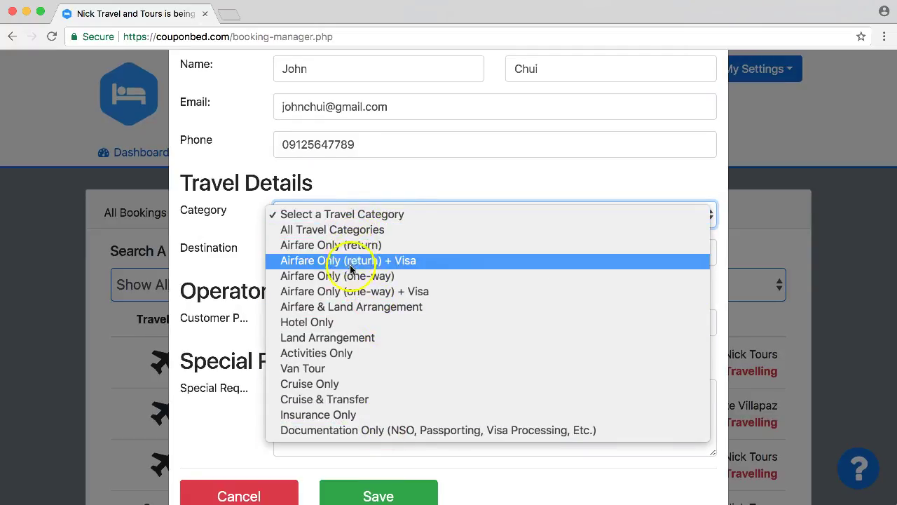
pyautogui.click(342, 309)
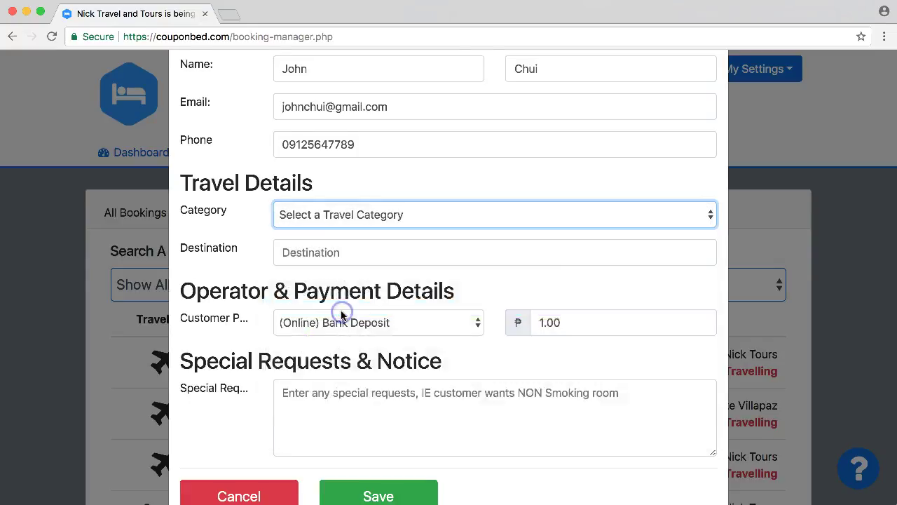
pyautogui.click(394, 254)
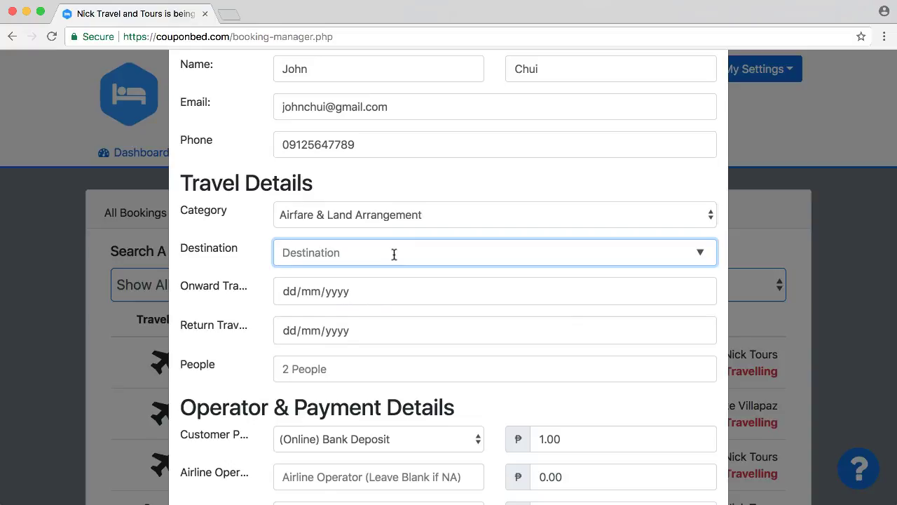
pyautogui.write('Ho')
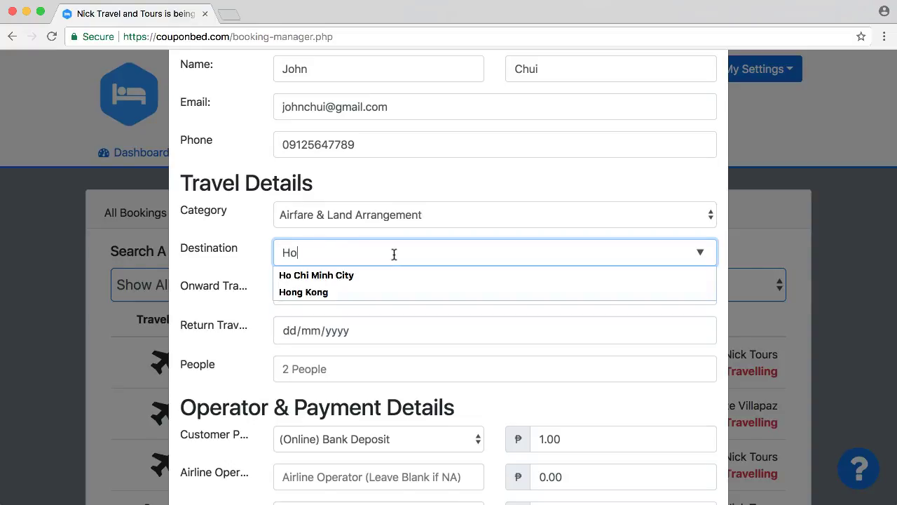
pyautogui.write('ng Kong')
pyautogui.press('Tab')
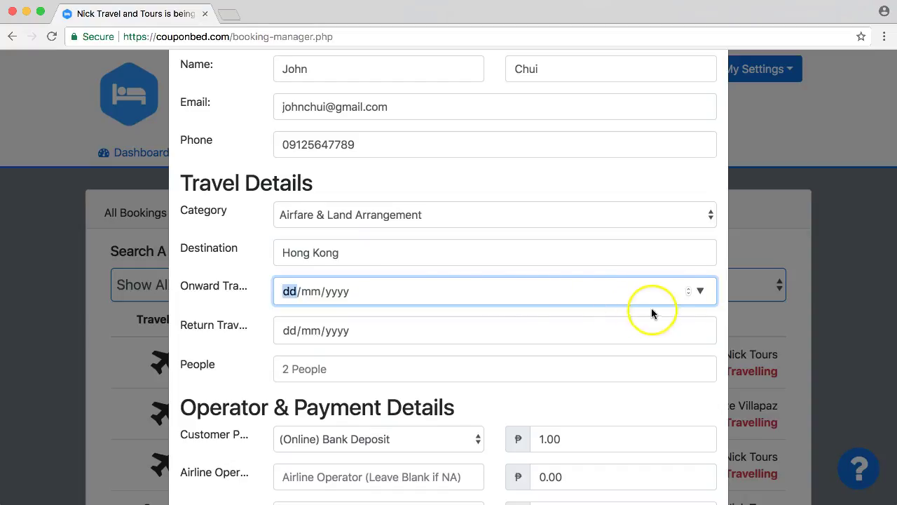
# Set onward travel 18 April, return 20 April 2018, and 2 people
pyautogui.click(699, 292)
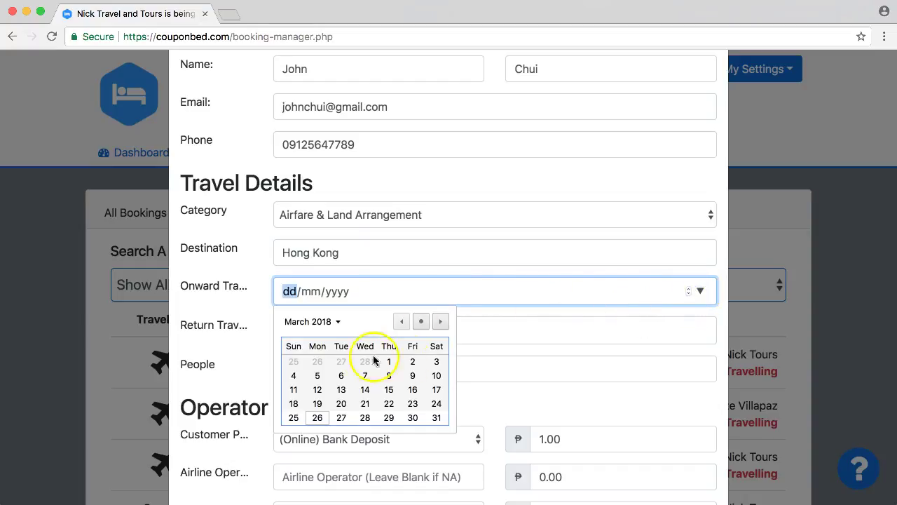
pyautogui.click(439, 321)
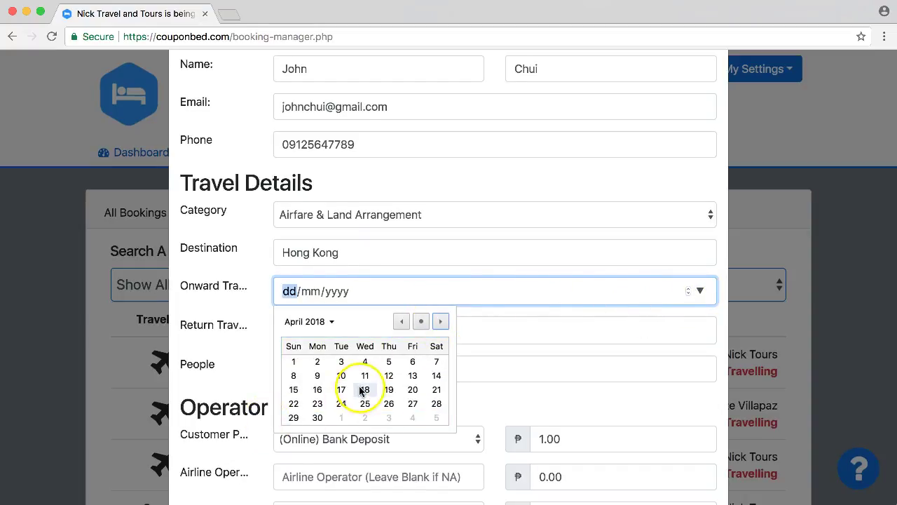
pyautogui.click(364, 389)
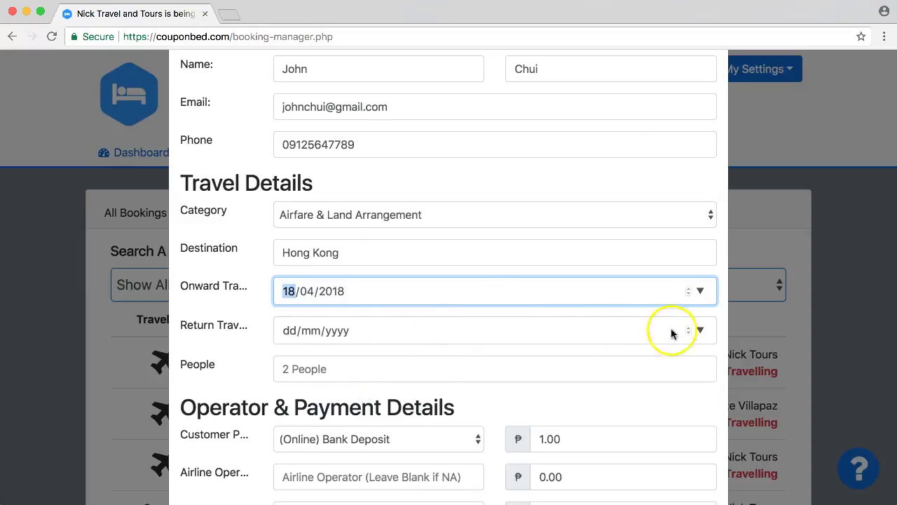
pyautogui.click(701, 330)
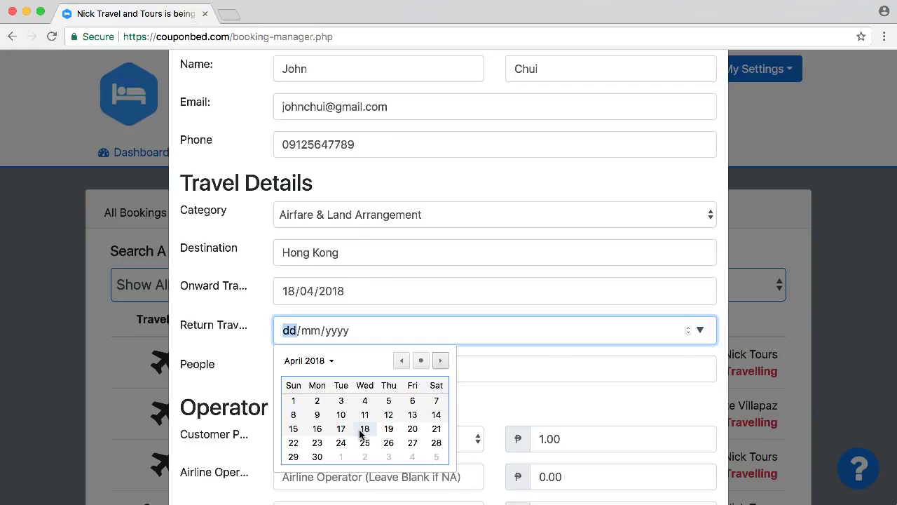
pyautogui.click(411, 430)
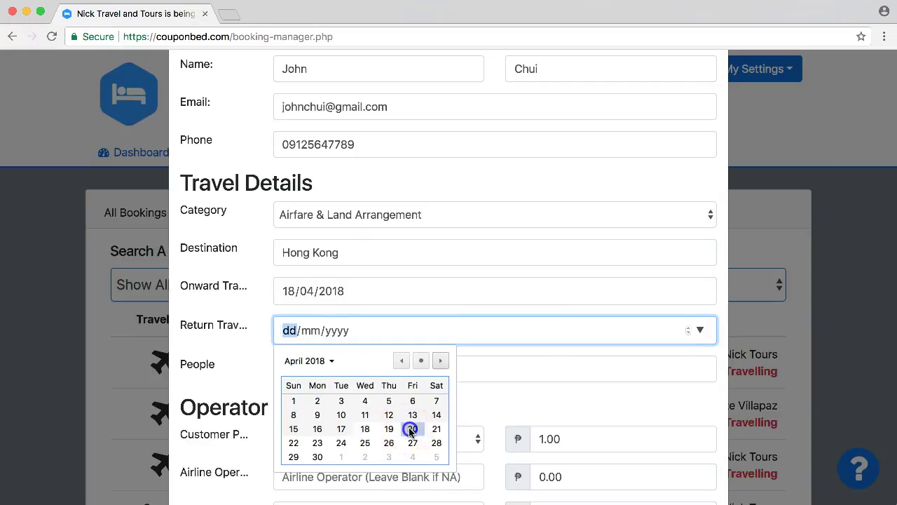
pyautogui.click(392, 372)
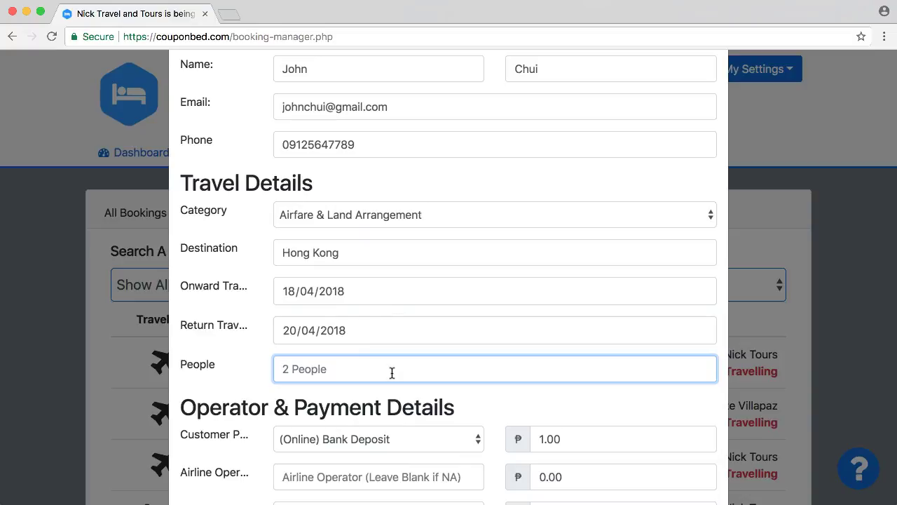
pyautogui.write('2')
pyautogui.click(498, 406)
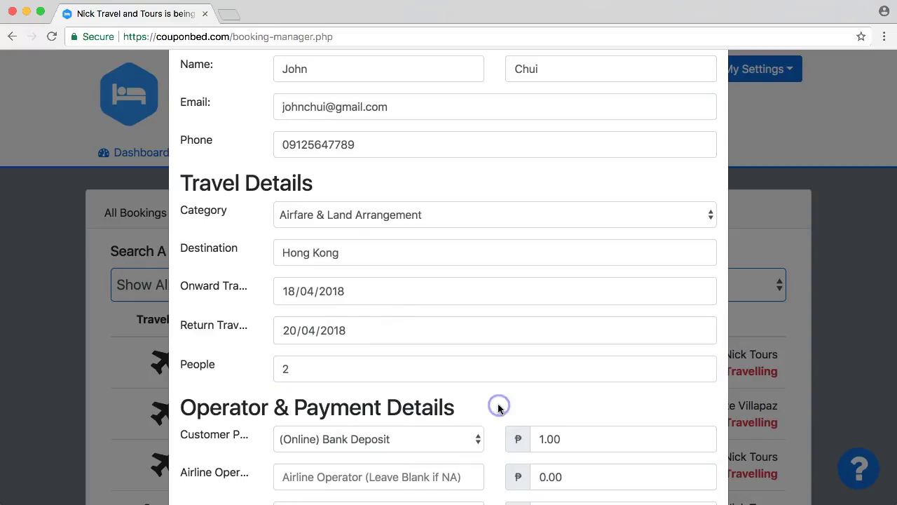
pyautogui.scroll(-2, 498, 408)
pyautogui.scroll(-3, 498, 408)
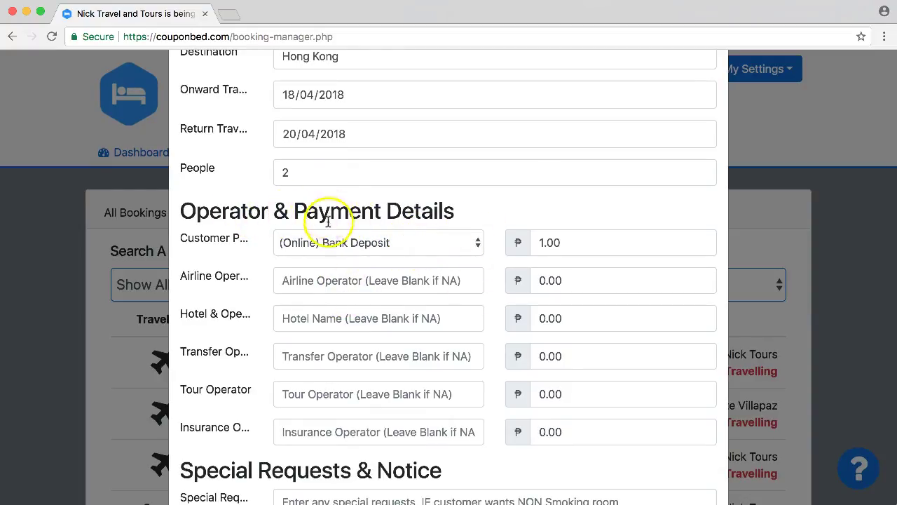
# Keep Bank Deposit as payment method with a customer payment of 12999
pyautogui.click(404, 245)
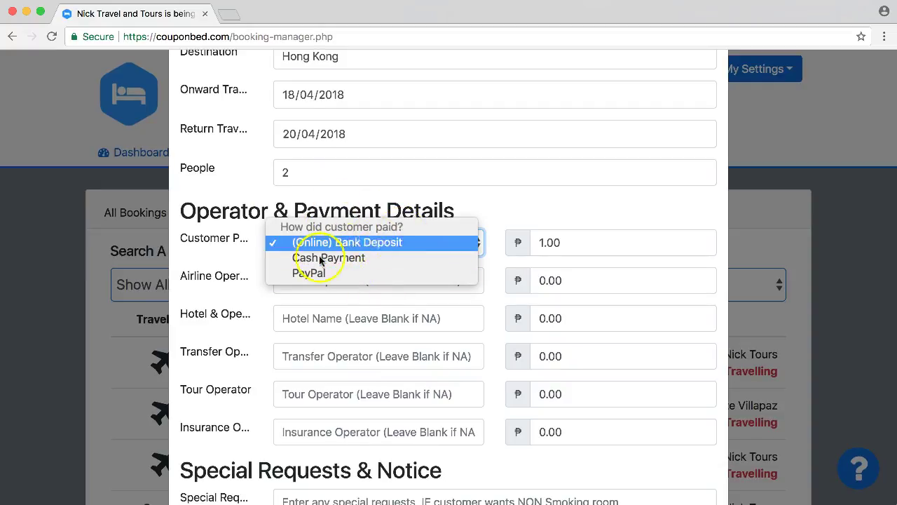
pyautogui.click(348, 242)
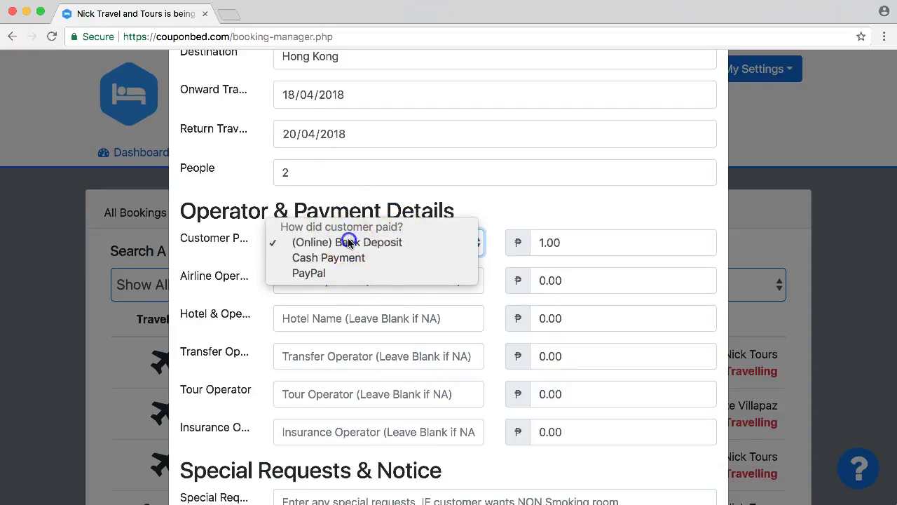
pyautogui.doubleClick(554, 245)
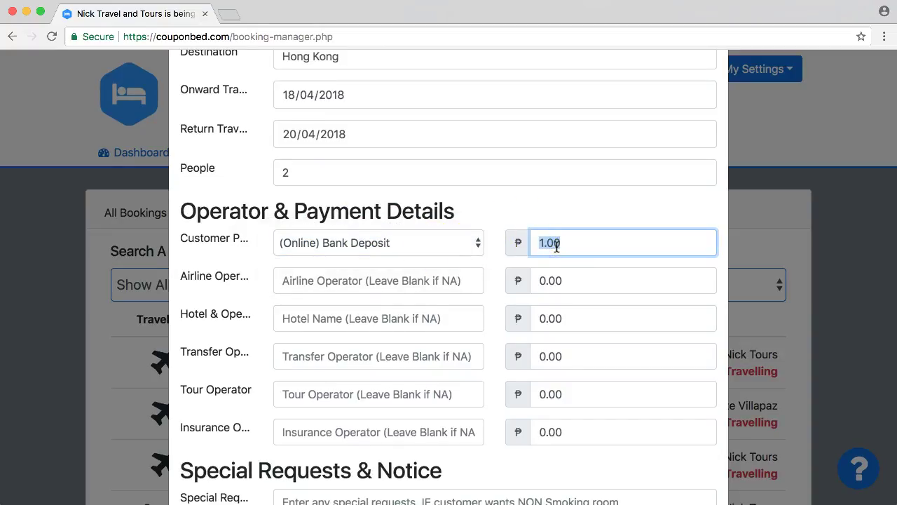
pyautogui.write('12999')
# Set the airline to Cebu Pacific with cost 5999
pyautogui.click(349, 290)
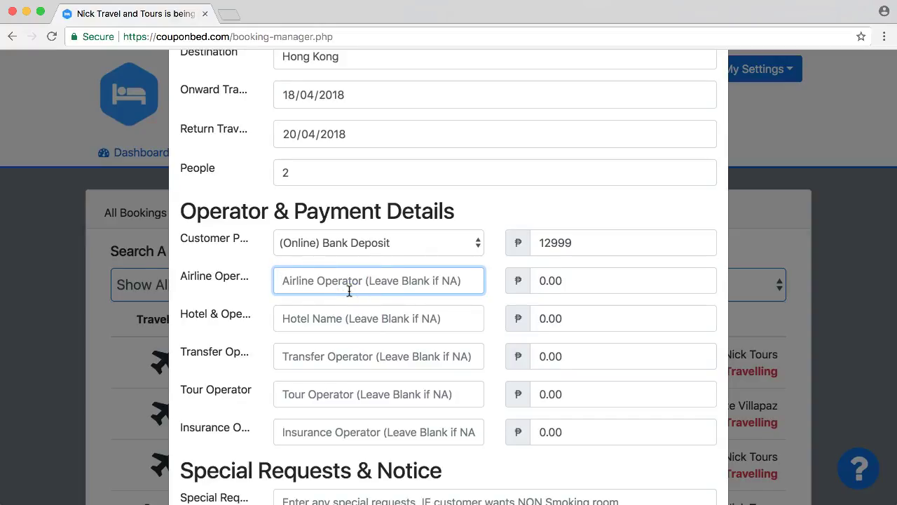
pyautogui.click(330, 280)
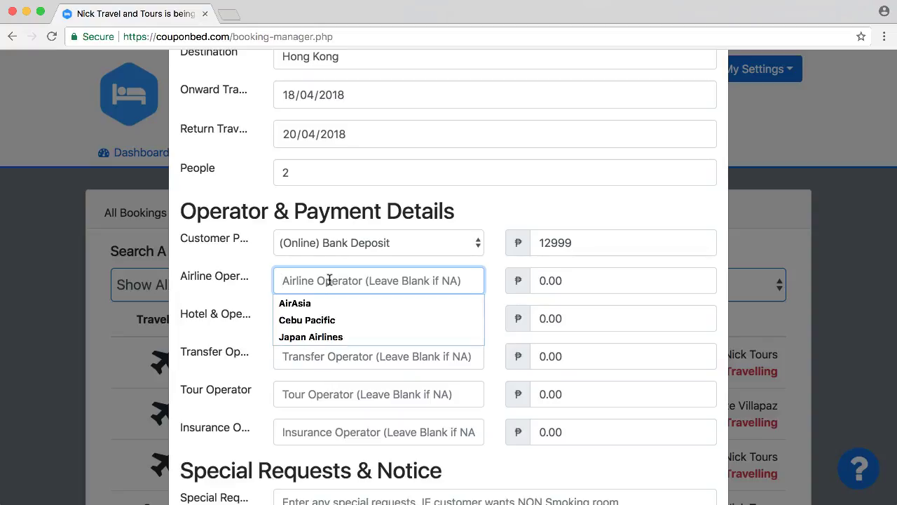
pyautogui.write('Ceb')
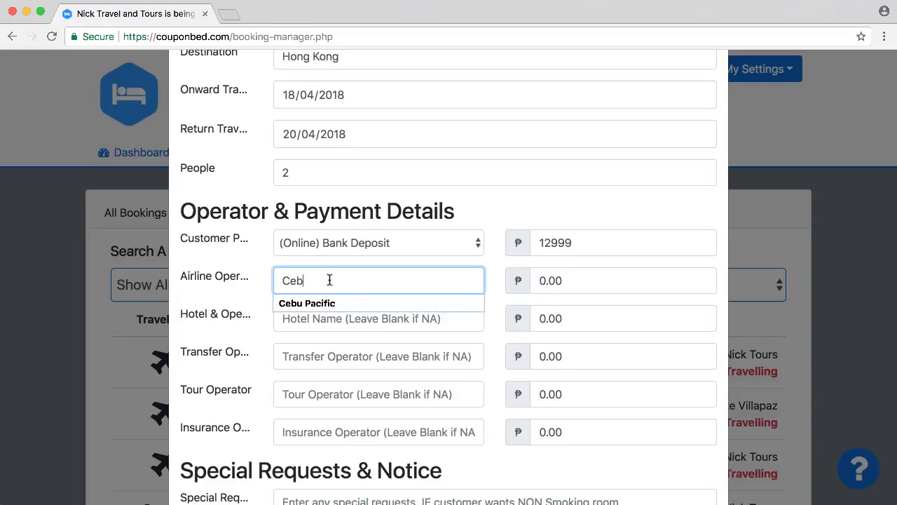
pyautogui.press('Down')
pyautogui.press('Tab')
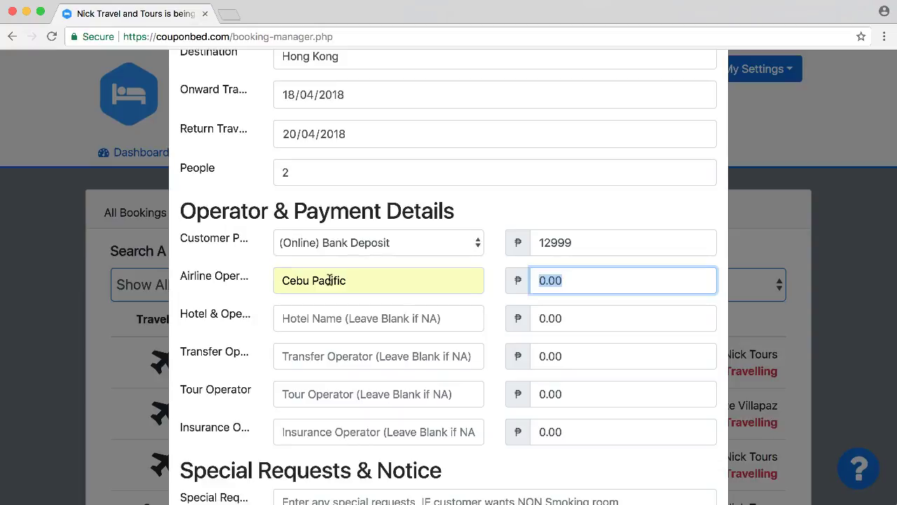
pyautogui.write('5999')
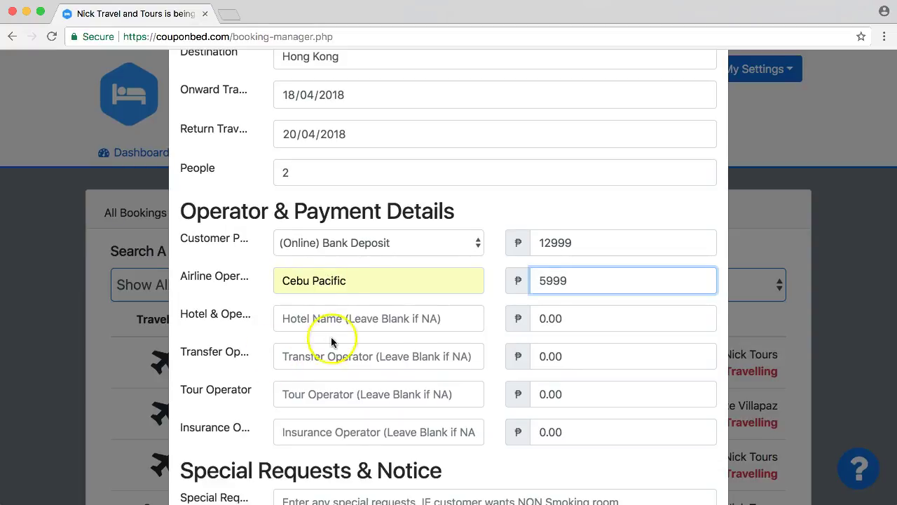
# Set the hotel operator to HK Tour Op with cost 4000
pyautogui.click(334, 318)
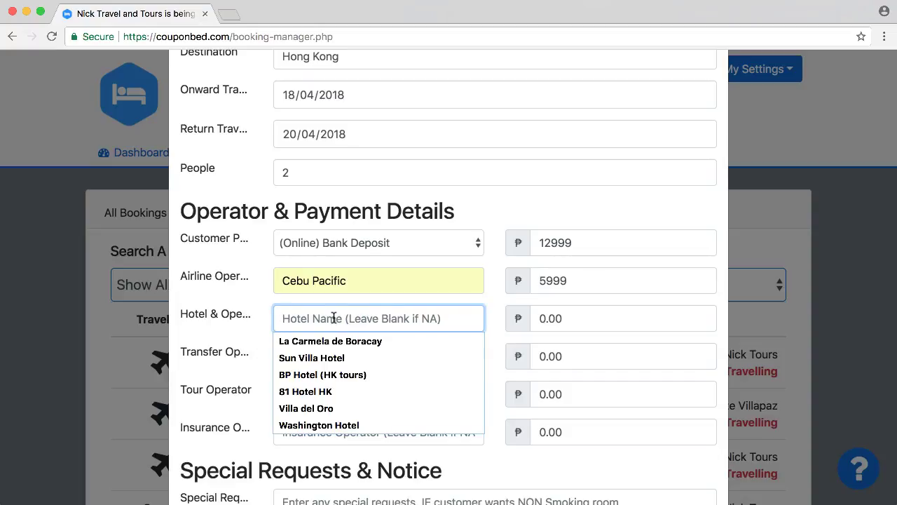
pyautogui.write('Ho')
pyautogui.press('BackSpace')
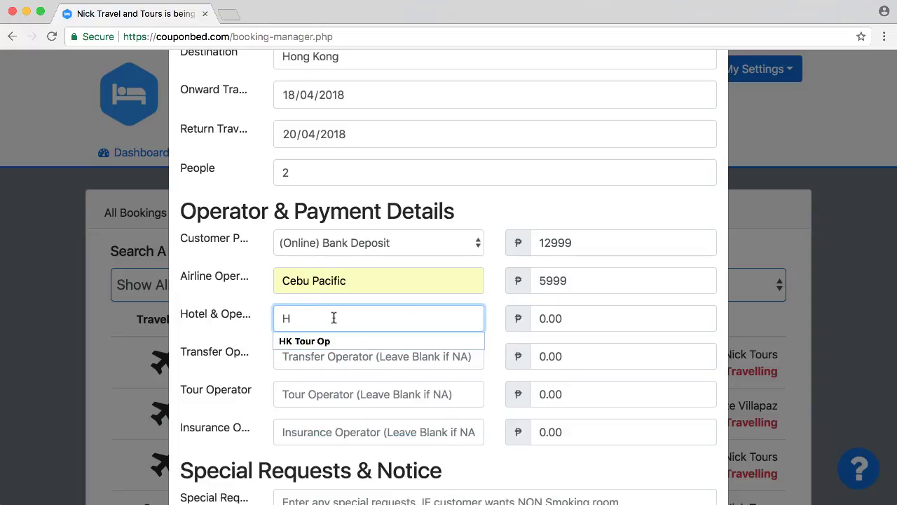
pyautogui.write('K')
pyautogui.press('Down')
pyautogui.press('Tab')
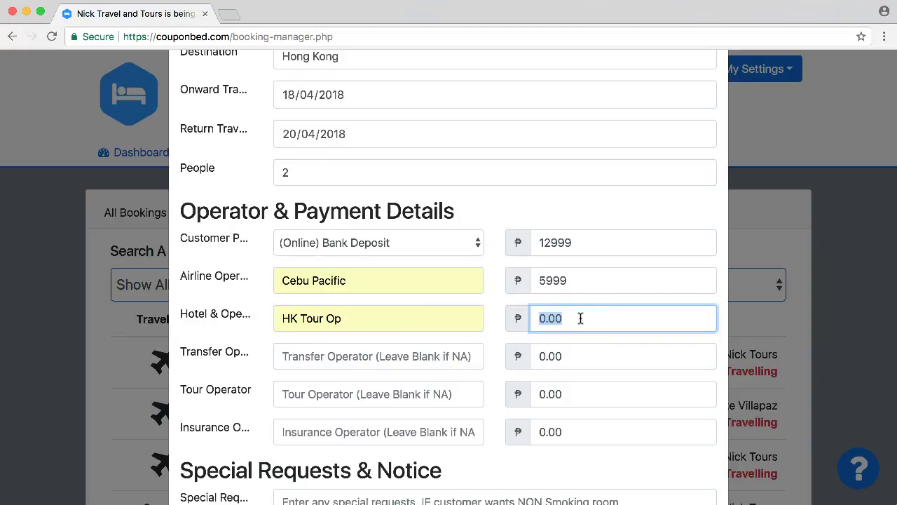
pyautogui.write('4000')
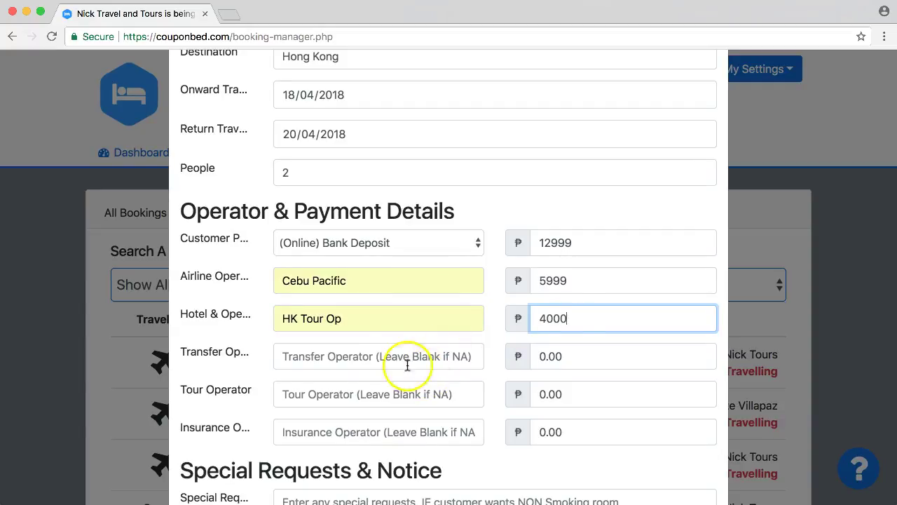
# Set transfer operator HK Tour Op and tour operator Disneyland HK Tour Op
pyautogui.click(407, 365)
pyautogui.write('H')
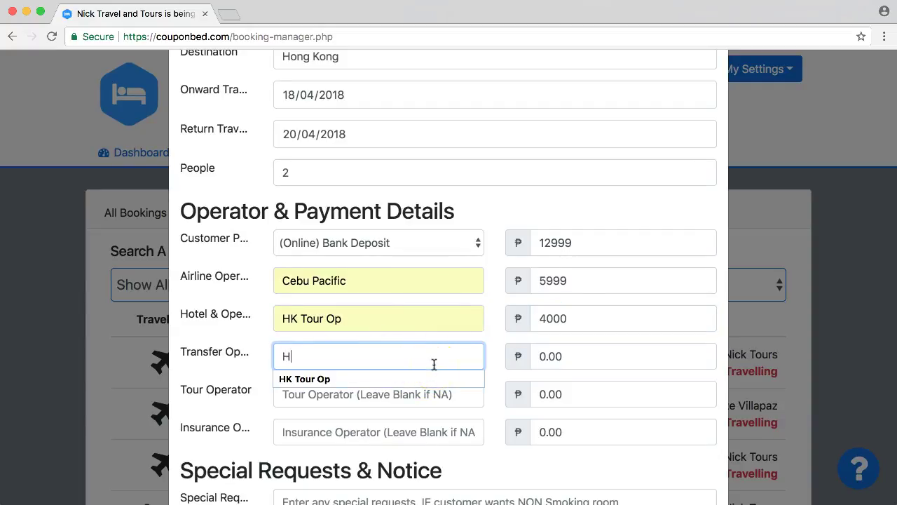
pyautogui.write('k')
pyautogui.click(362, 378)
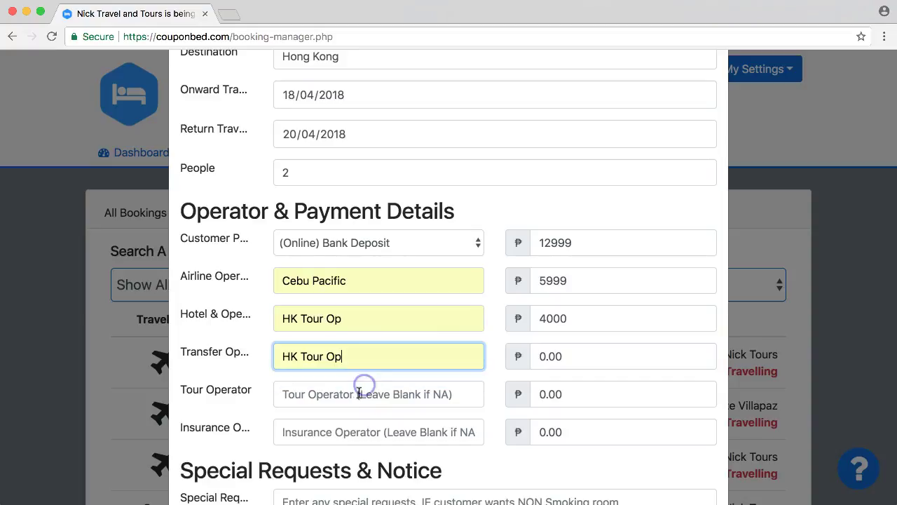
pyautogui.click(351, 398)
pyautogui.write('Di')
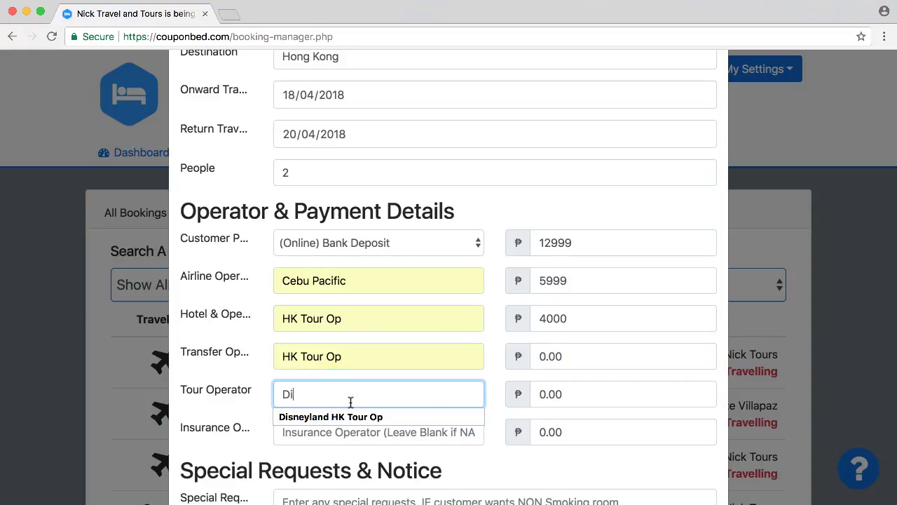
pyautogui.write('sn')
pyautogui.press('Down')
pyautogui.press('Return')
pyautogui.click(383, 405)
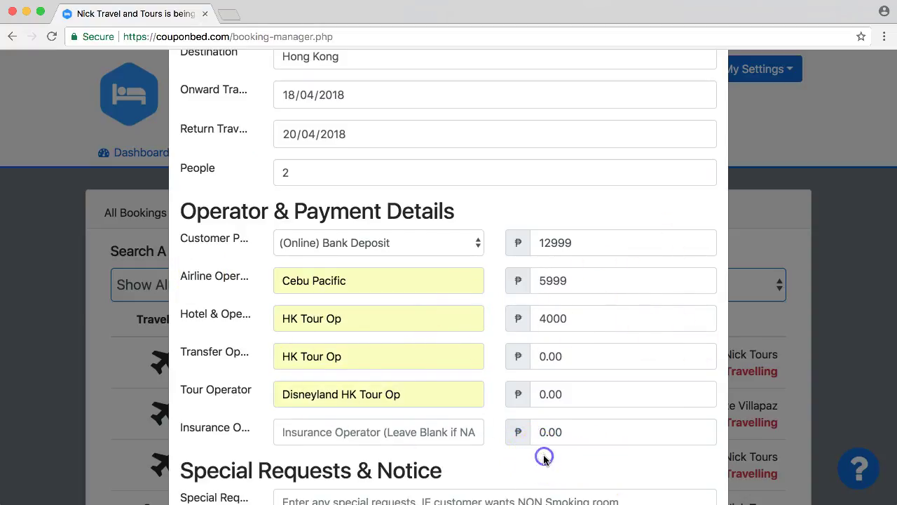
pyautogui.click(583, 489)
pyautogui.scroll(-3, 583, 489)
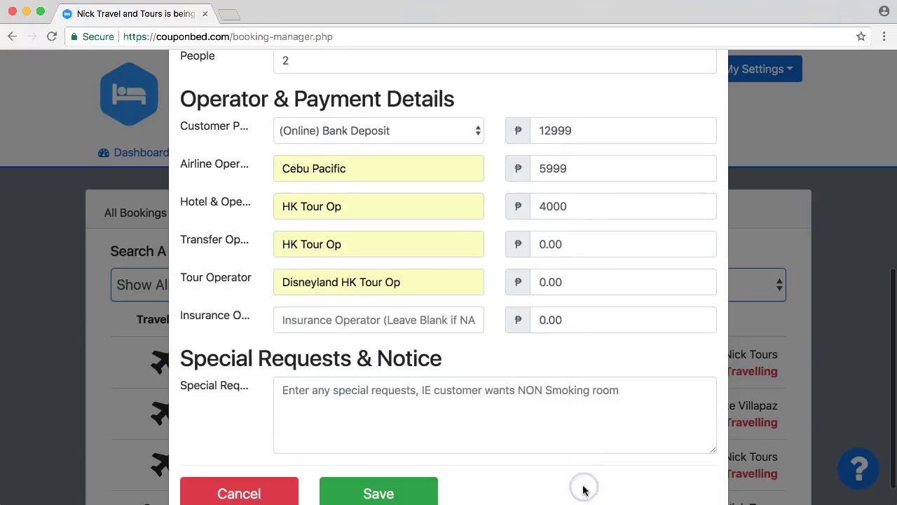
pyautogui.click(319, 377)
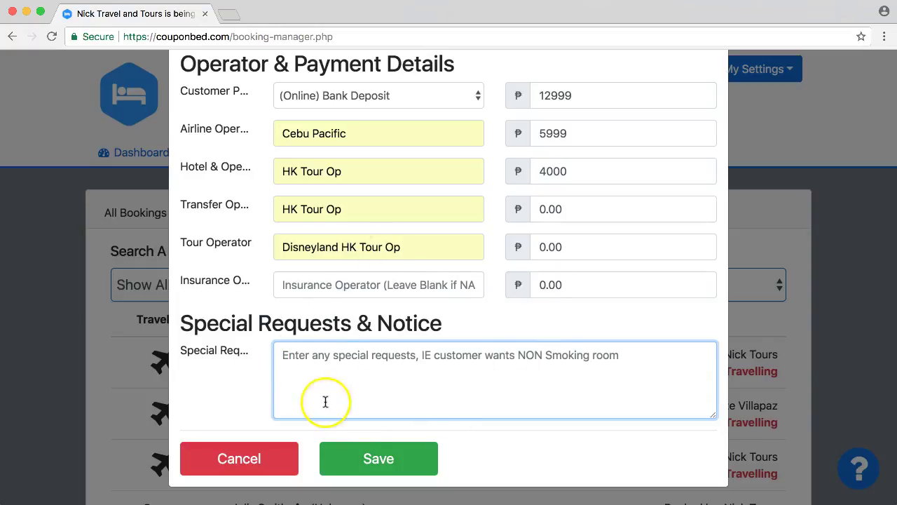
pyautogui.click(382, 463)
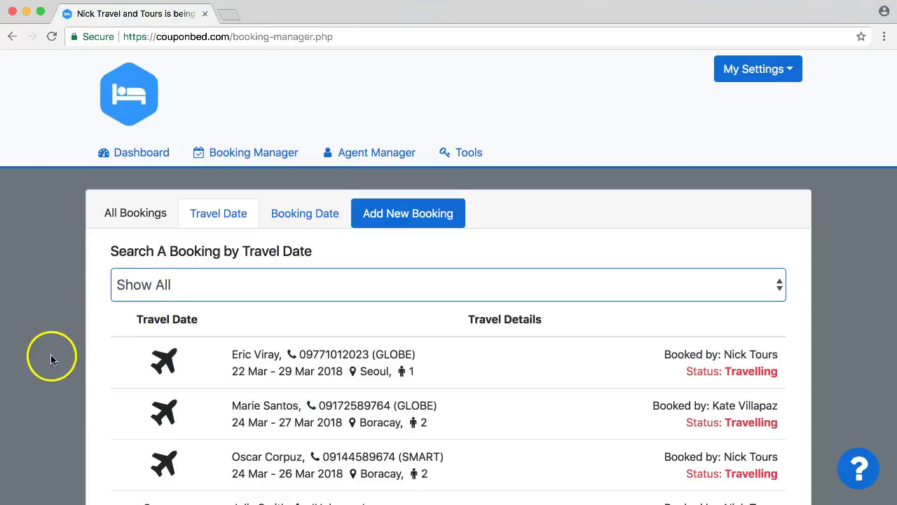
# Search the bookings list for 'johnch' and scroll through the results
pyautogui.scroll(-1, 51, 360)
pyautogui.scroll(-1, 50, 359)
pyautogui.scroll(-5, 51, 360)
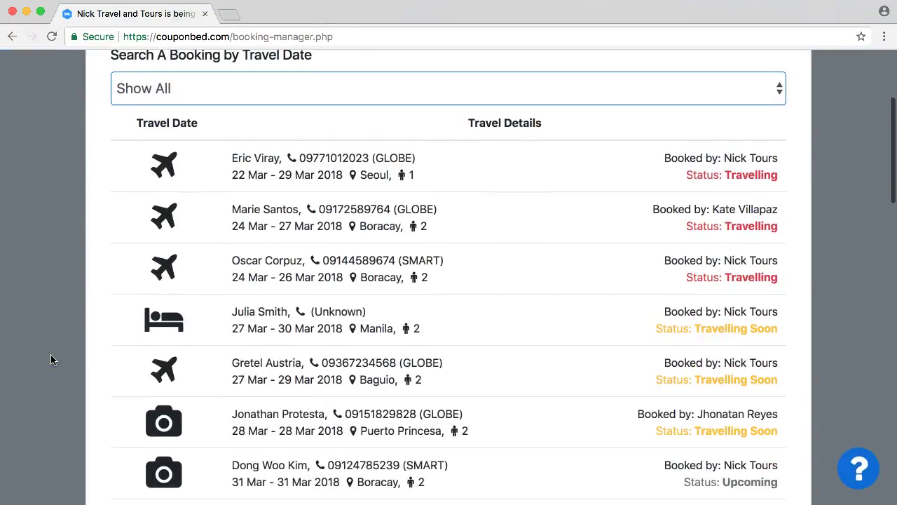
pyautogui.press('super+f')
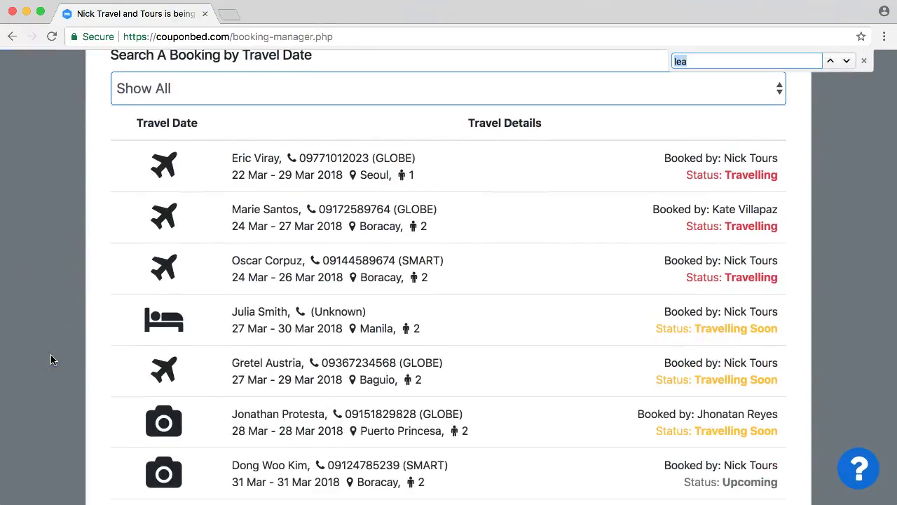
pyautogui.write('john')
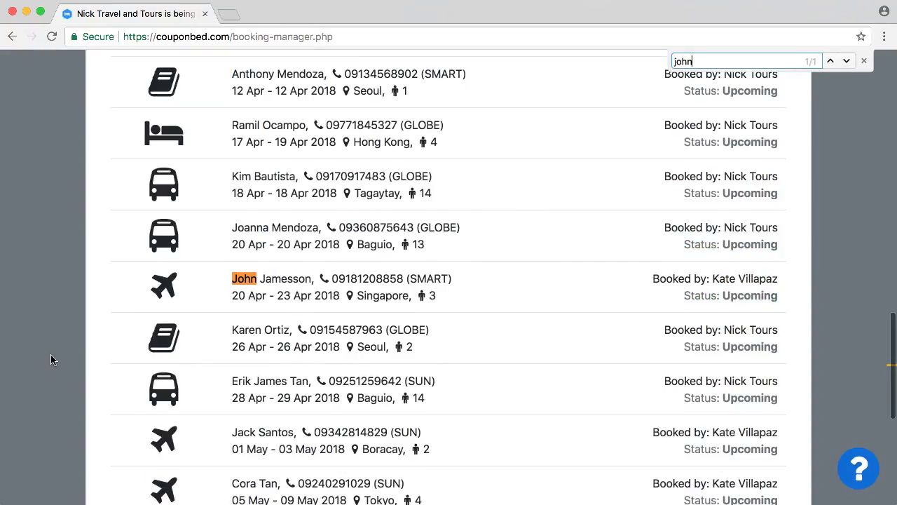
pyautogui.write('c')
pyautogui.press('BackSpace')
pyautogui.write('ch')
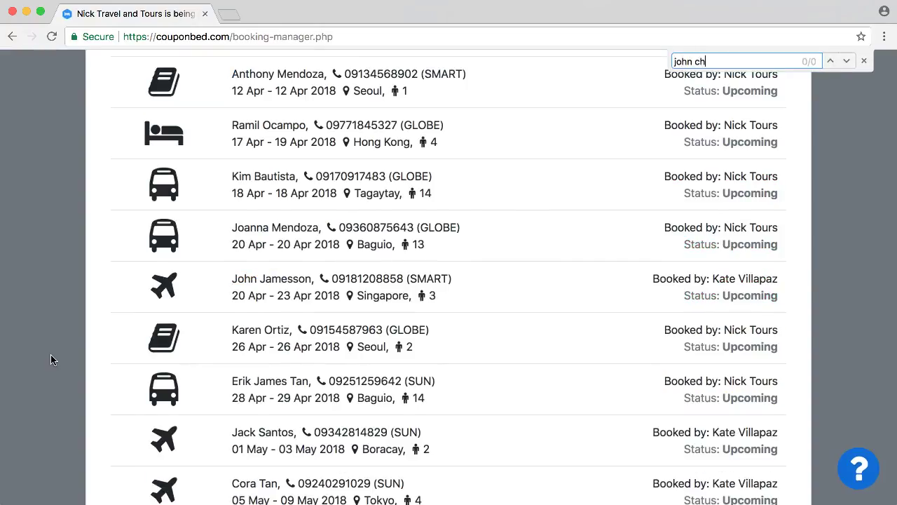
pyautogui.scroll(-1, 145, 407)
pyautogui.scroll(-5, 144, 407)
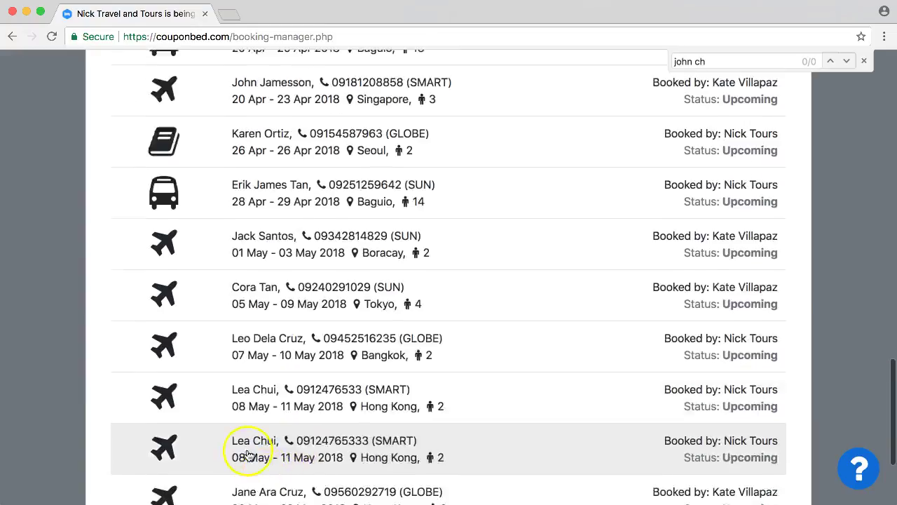
pyautogui.scroll(-5, 236, 497)
pyautogui.scroll(1, 208, 287)
pyautogui.scroll(3, 208, 287)
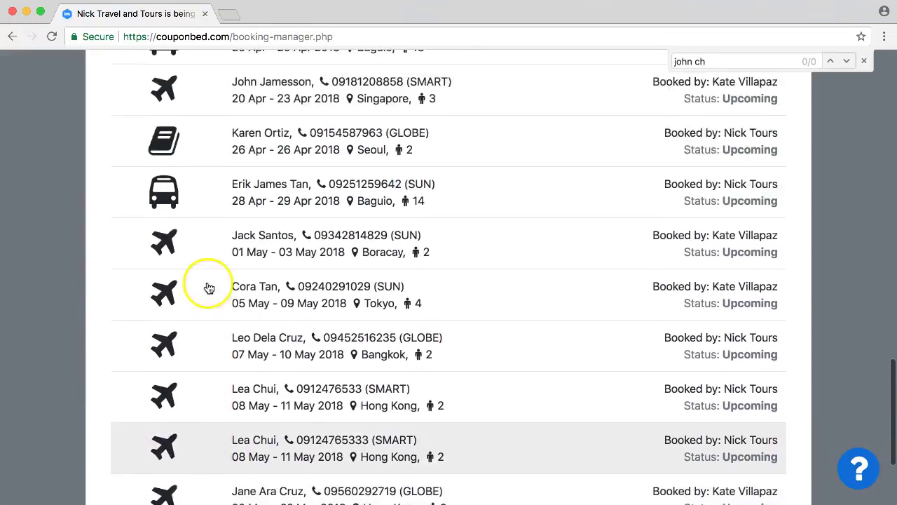
pyautogui.scroll(3, 169, 238)
pyautogui.scroll(4, 124, 192)
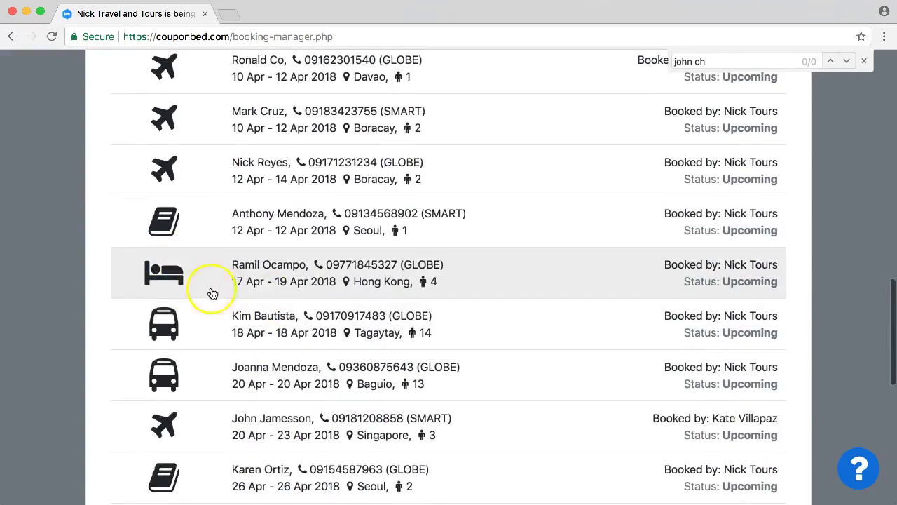
pyautogui.scroll(3, 143, 288)
pyautogui.scroll(3, 243, 292)
pyautogui.scroll(4, 296, 234)
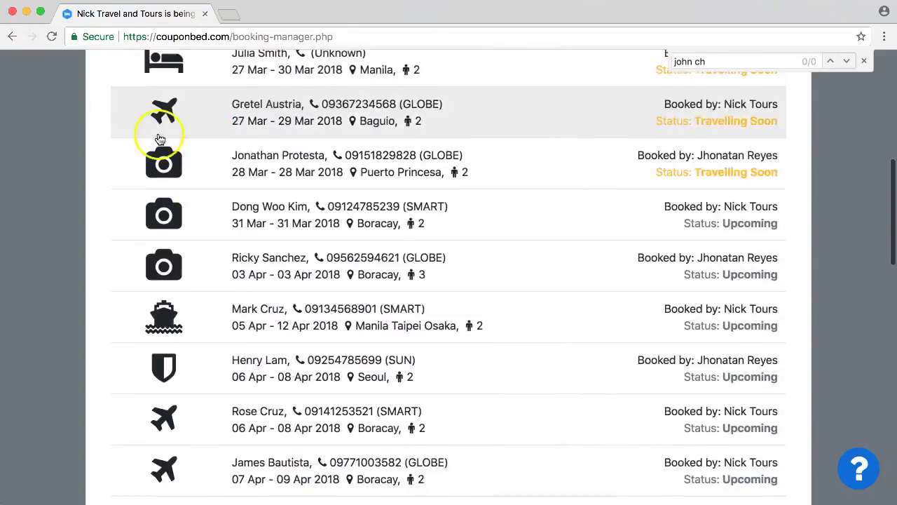
pyautogui.scroll(1, 156, 136)
# Reload the bookings list, confirm resubmission, and search for 'john' again
pyautogui.press('super+r')
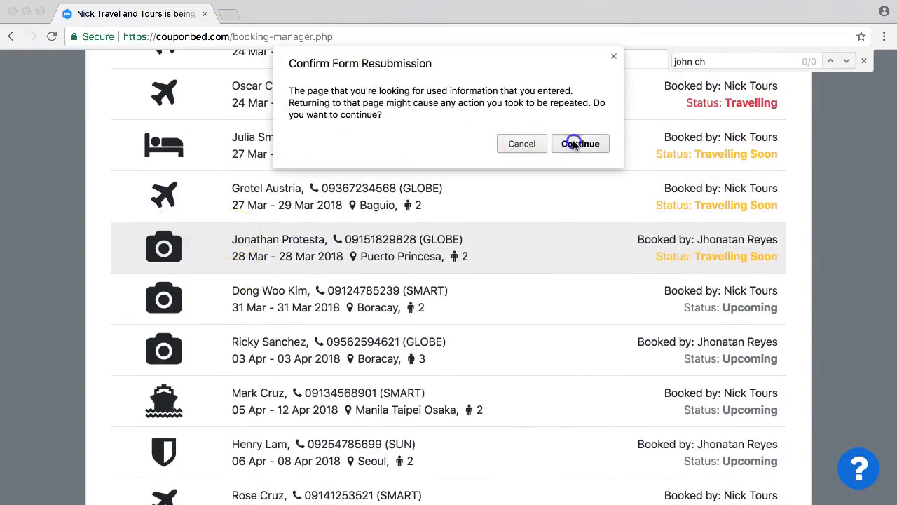
pyautogui.click(579, 143)
pyautogui.press('super+f')
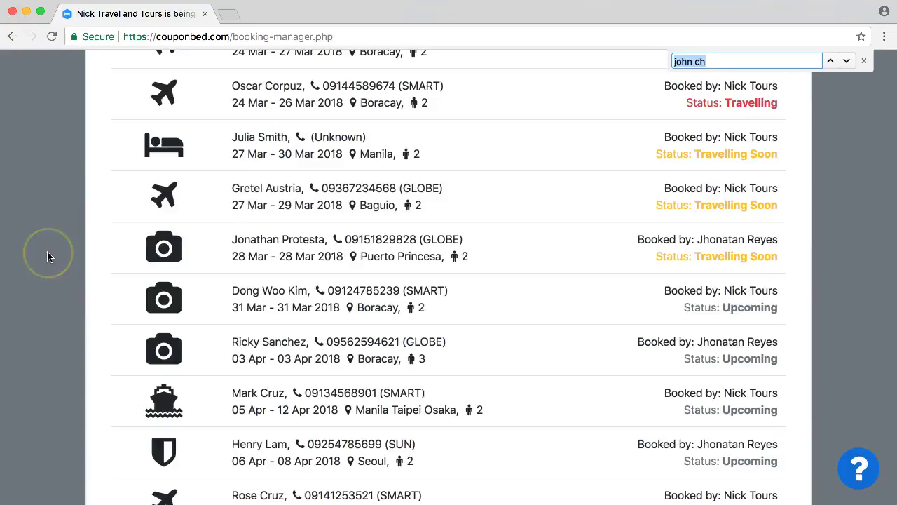
pyautogui.write('joh')
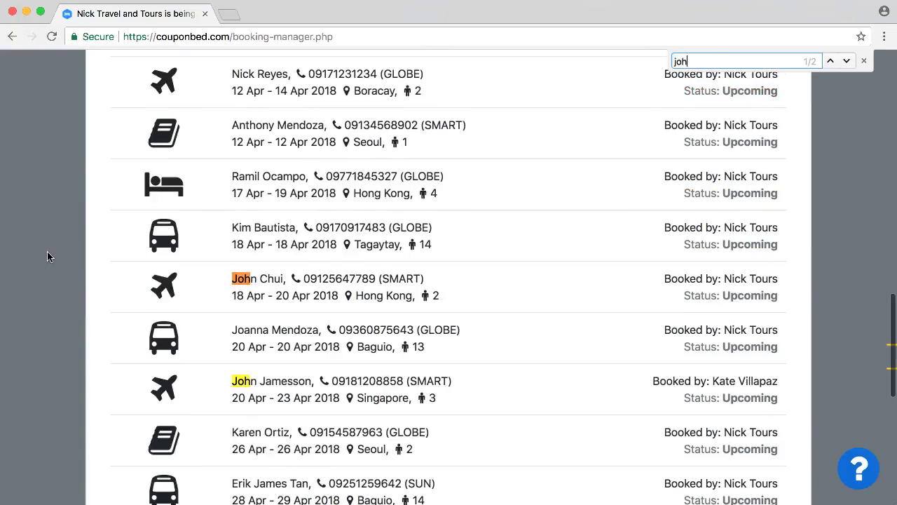
pyautogui.write('n')
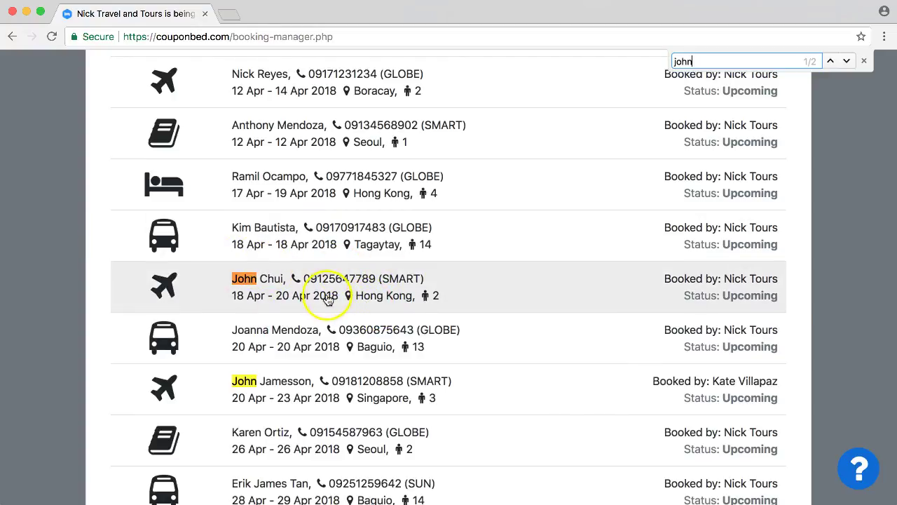
pyautogui.click(337, 293)
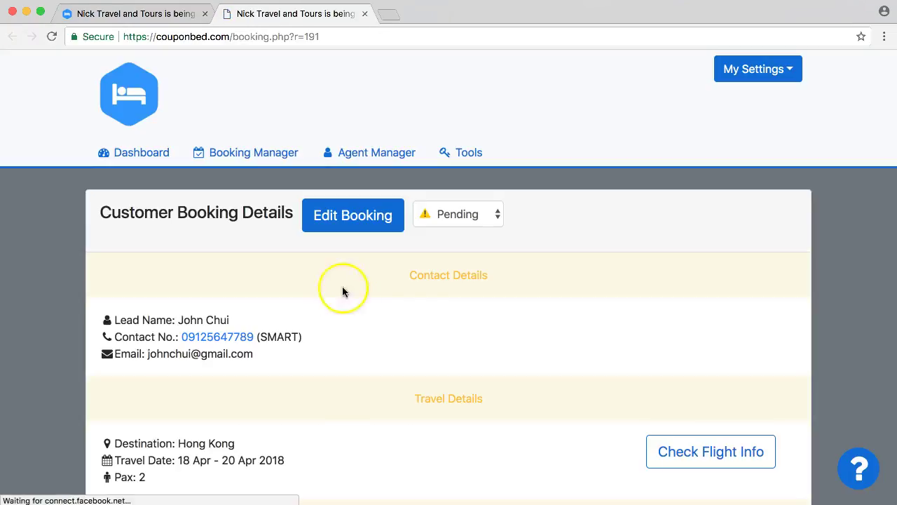
pyautogui.scroll(-2, 73, 347)
pyautogui.scroll(-2, 73, 348)
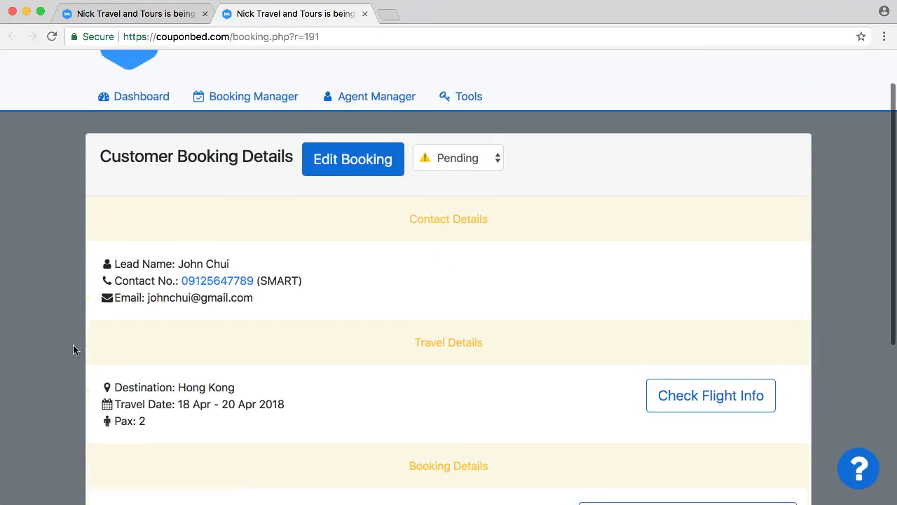
pyautogui.scroll(-2, 73, 348)
pyautogui.scroll(-1, 150, 311)
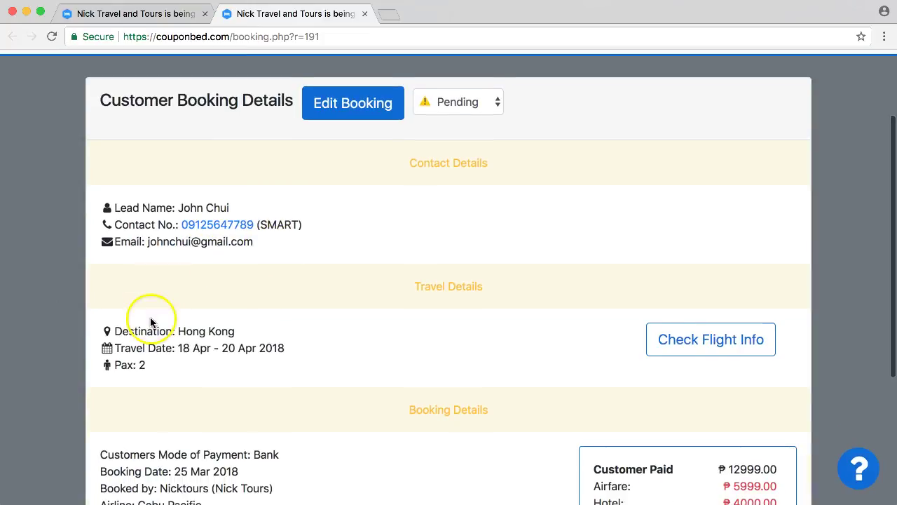
pyautogui.scroll(-2, 150, 320)
pyautogui.scroll(-1, 124, 281)
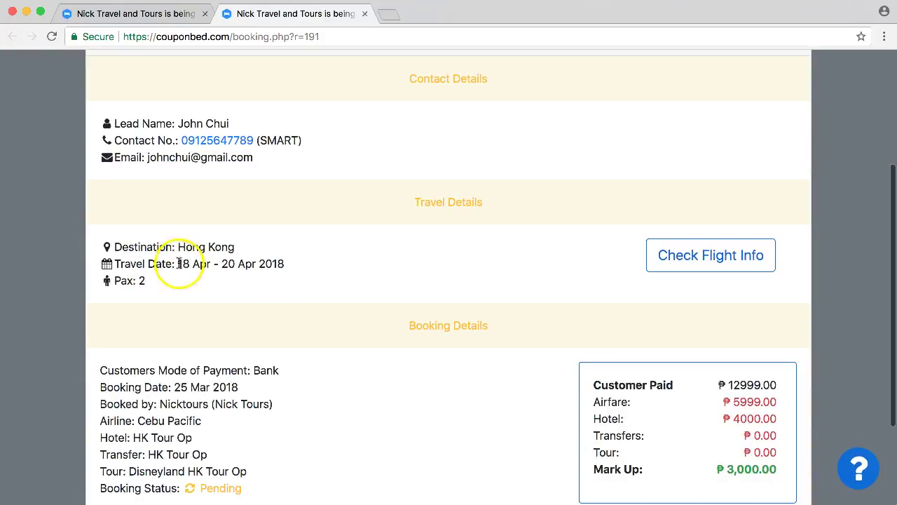
pyautogui.scroll(-1, 203, 304)
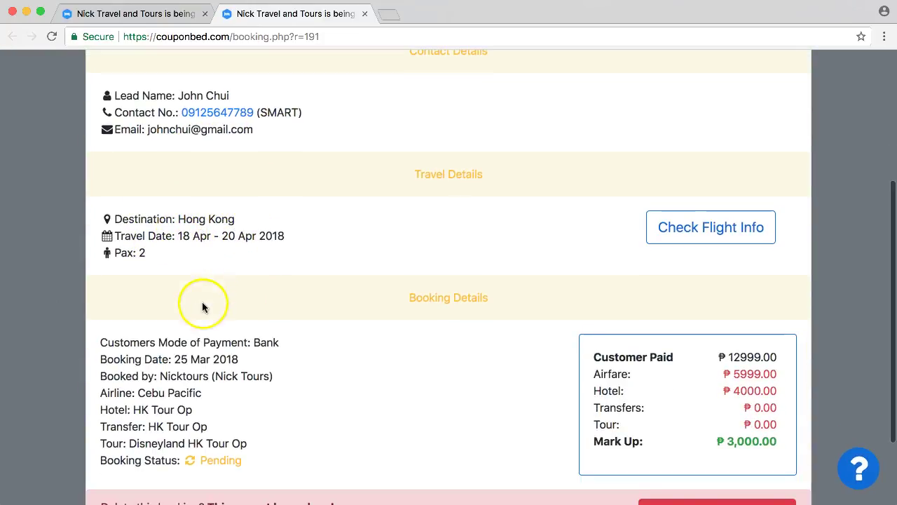
pyautogui.scroll(-1, 114, 262)
pyautogui.scroll(-2, 124, 206)
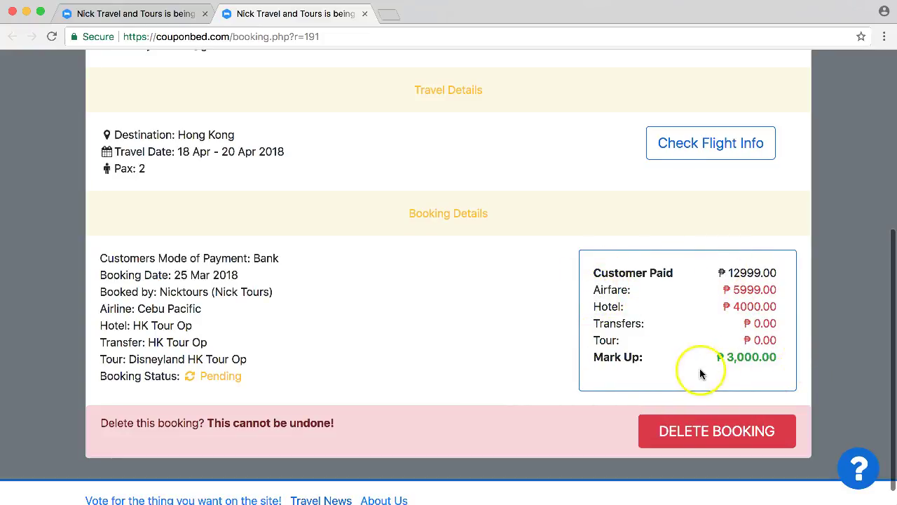
pyautogui.scroll(1, 348, 370)
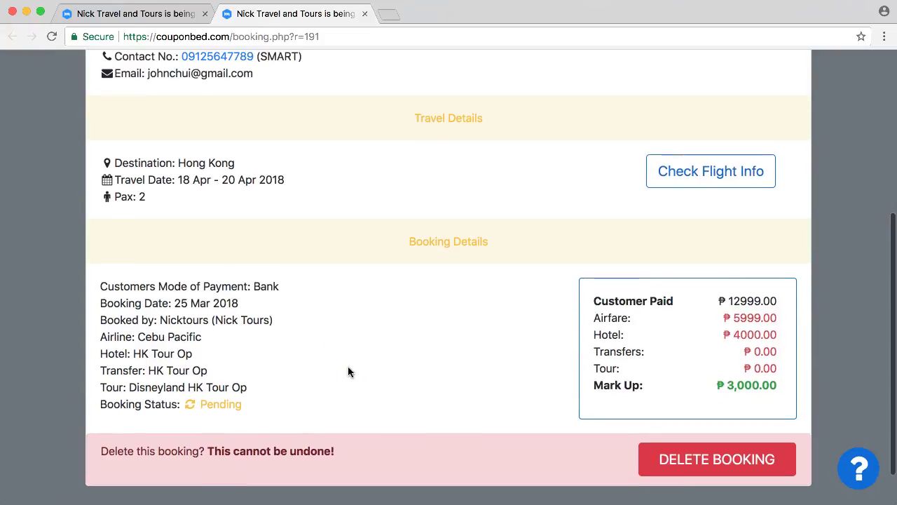
pyautogui.scroll(2, 348, 370)
pyautogui.scroll(4, 348, 370)
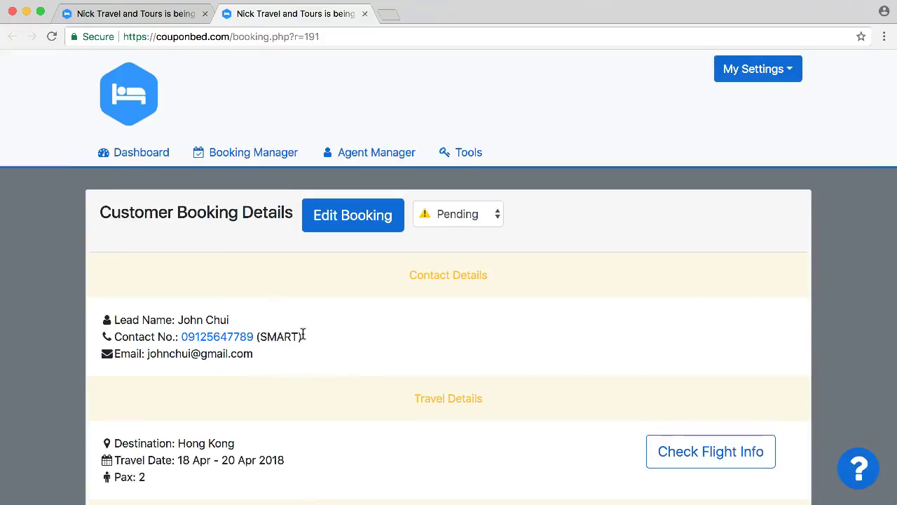
pyautogui.click(316, 229)
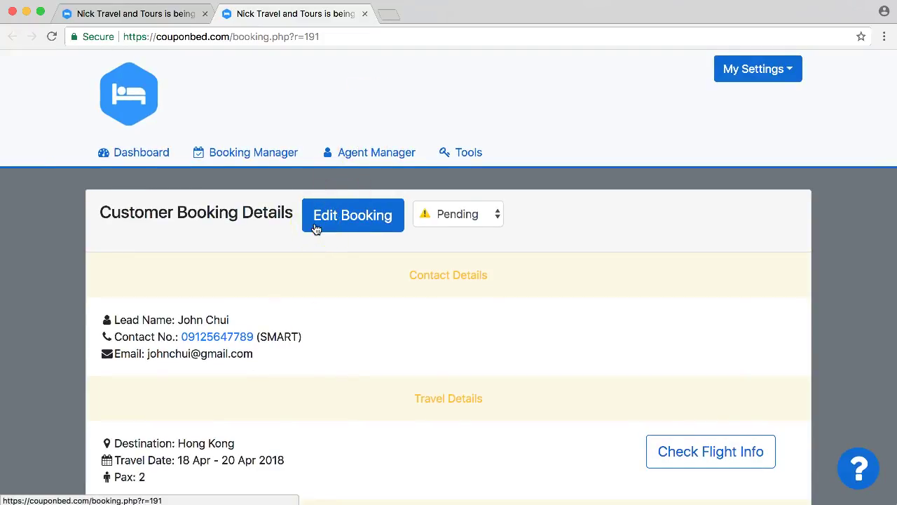
pyautogui.click(343, 38)
pyautogui.click(342, 38)
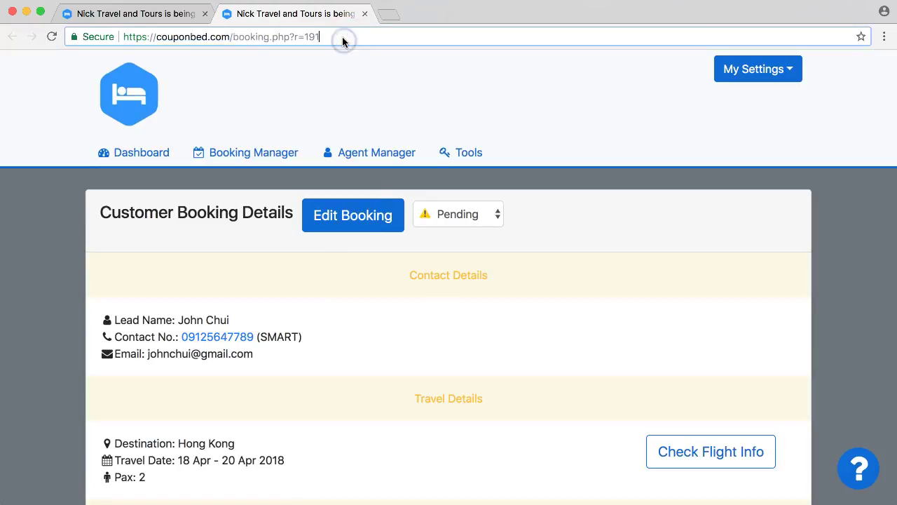
pyautogui.hotkey('shift', 'Left')
pyautogui.hotkey('shift', 'Left')
pyautogui.hotkey('shift', 'Left')
pyautogui.hotkey('shift', 'Left')
pyautogui.hotkey('shift', 'Left')
pyautogui.hotkey('shift', 'Left')
pyautogui.hotkey('shift', 'Left')
pyautogui.hotkey('shift', 'Left')
pyautogui.hotkey('shift', 'Left')
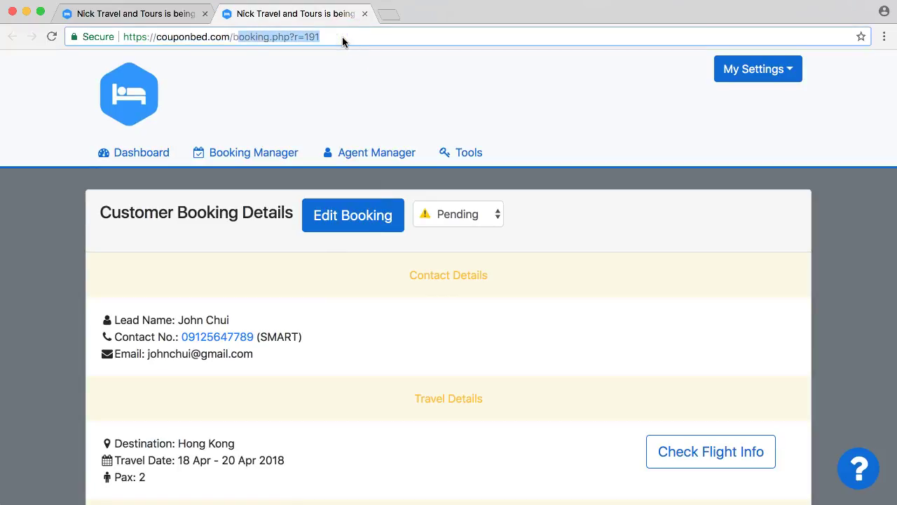
pyautogui.hotkey('shift', 'Left')
pyautogui.press('BackSpace')
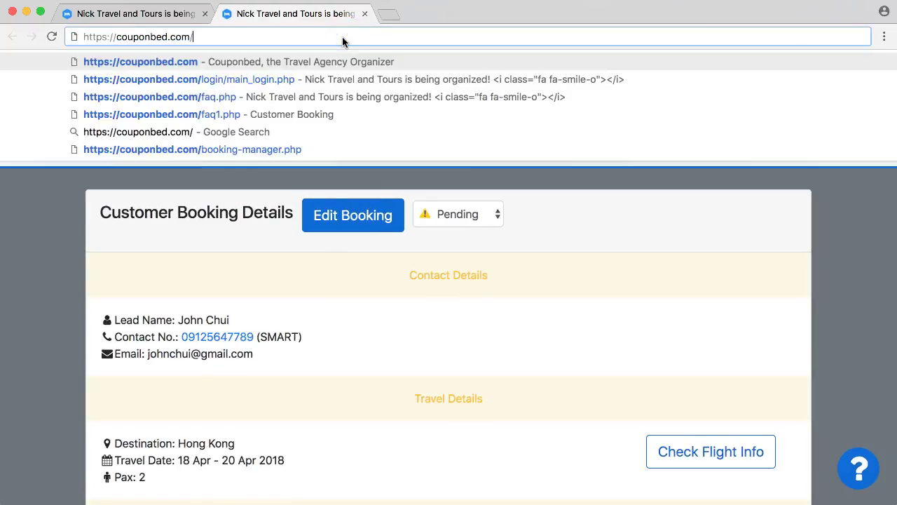
pyautogui.press('Return')
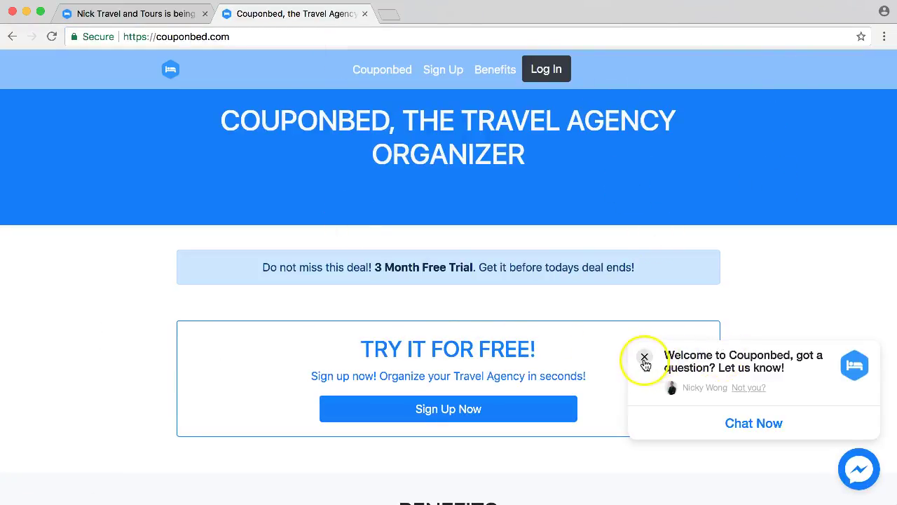
pyautogui.click(645, 359)
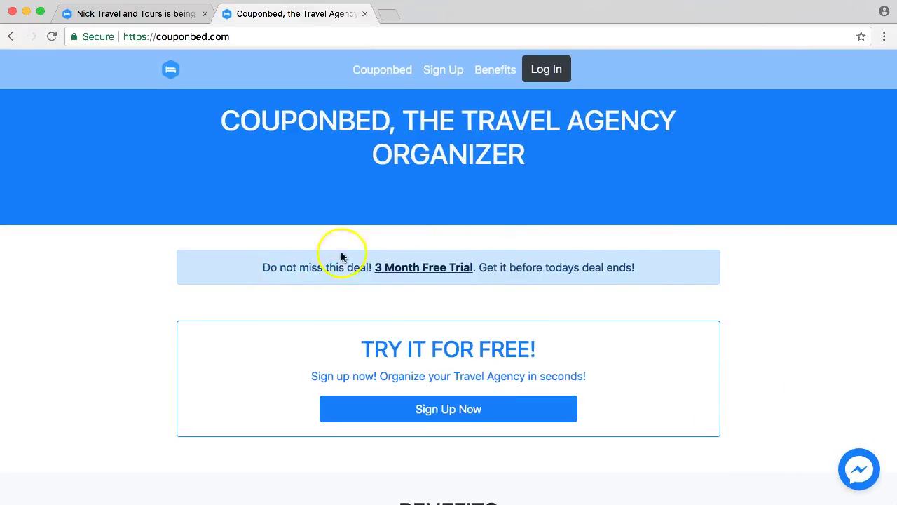
# Open Sign Up Now's agency registration form and tick the terms and conditions checkbox
pyautogui.click(455, 413)
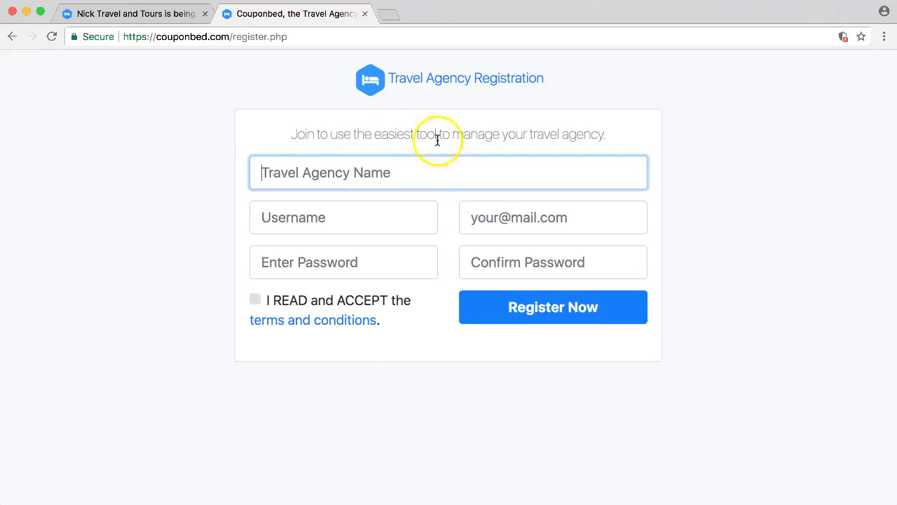
pyautogui.click(301, 216)
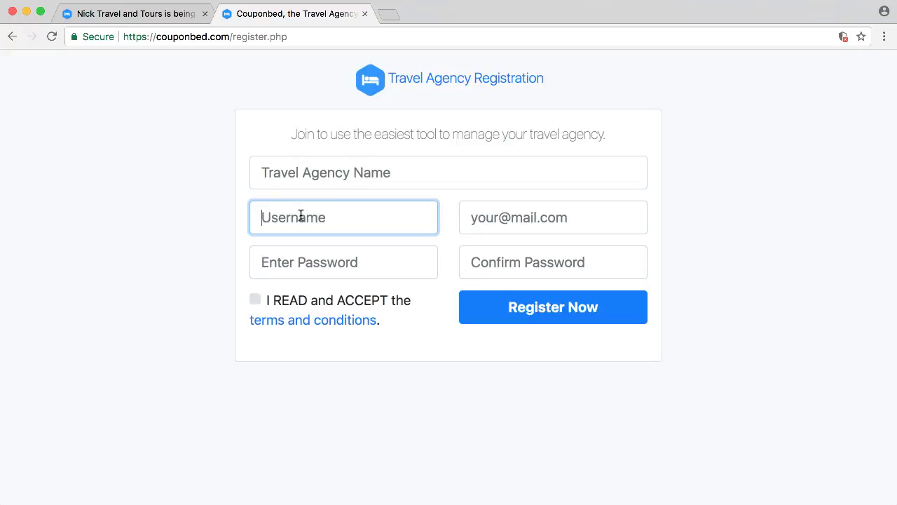
pyautogui.click(505, 216)
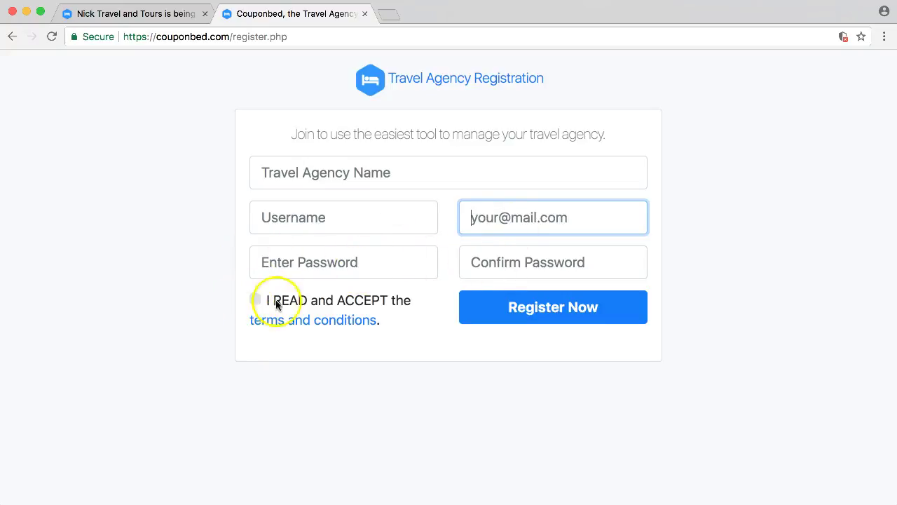
pyautogui.click(255, 301)
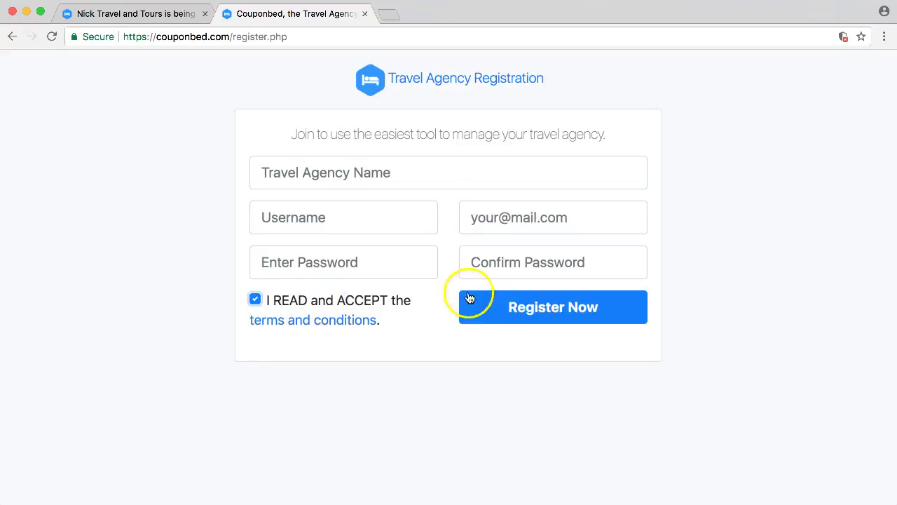